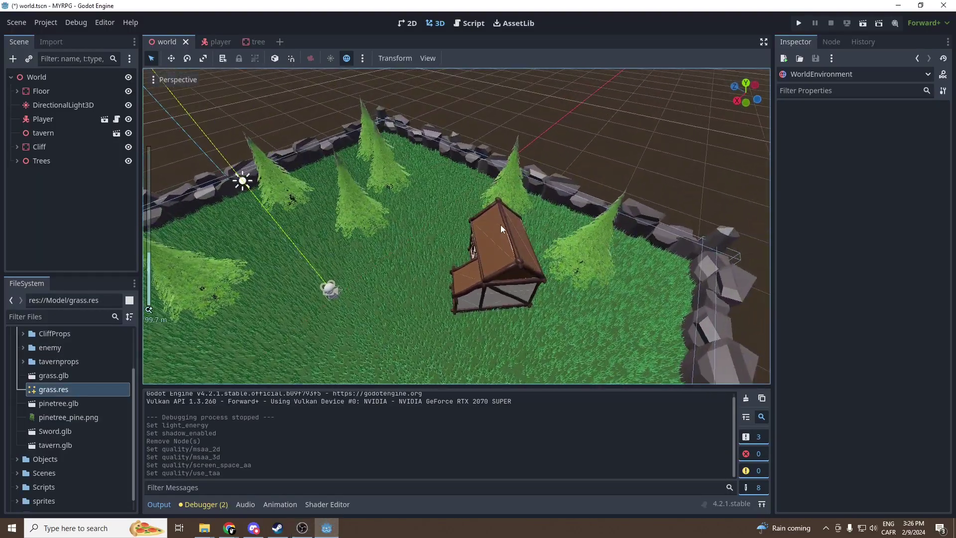
{"action": "middle_click_drag", "start_coordinate": [447, 215], "coordinate": [466, 201]}
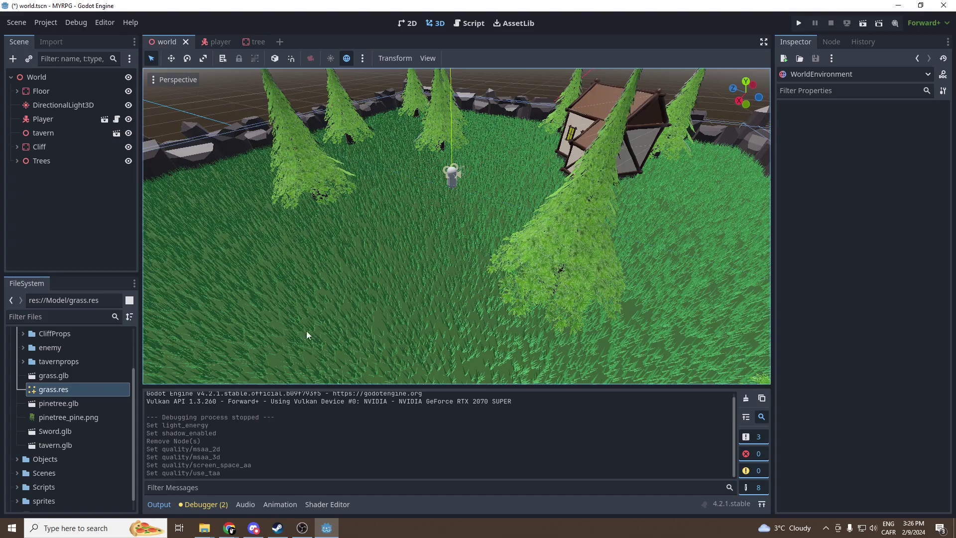
{"action": "middle_click_drag", "start_coordinate": [335, 298], "coordinate": [438, 291], "text": "shift"}
{"action": "scroll", "coordinate": [438, 291], "scroll_direction": "up", "scroll_amount": 5}
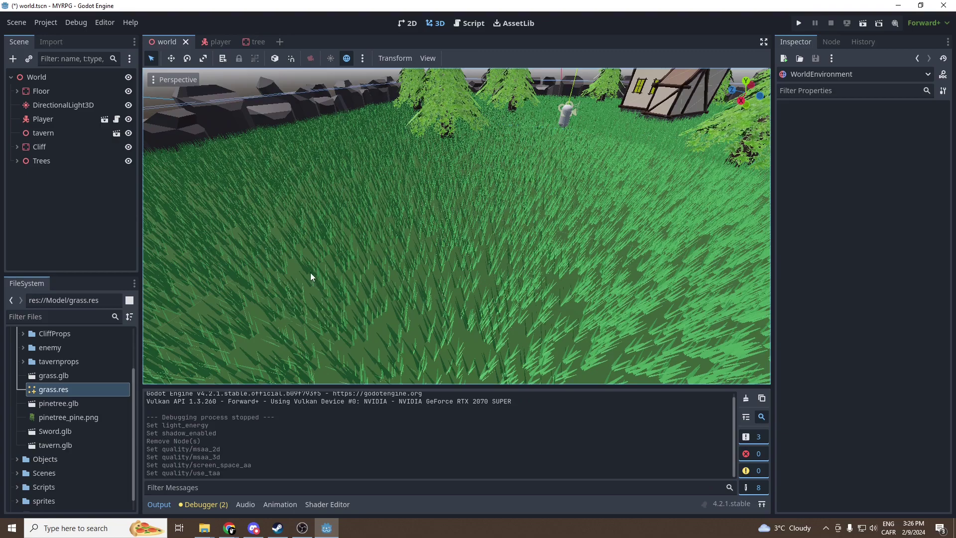
{"action": "scroll", "coordinate": [438, 261], "scroll_direction": "down", "scroll_amount": 5}
Step: Open the project settings at the Anti Aliasing page of the Rendering category
{"action": "left_click", "coordinate": [44, 24]}
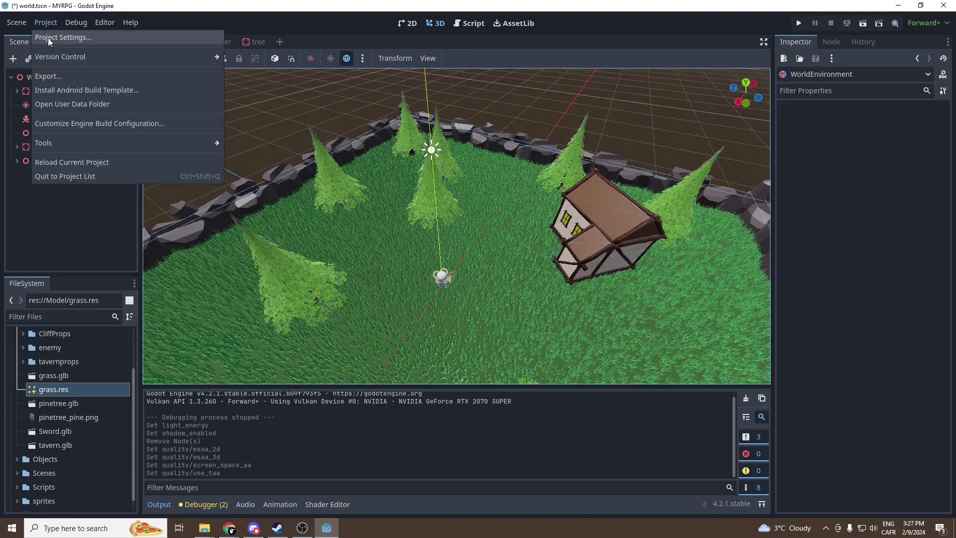
{"action": "left_click", "coordinate": [46, 39]}
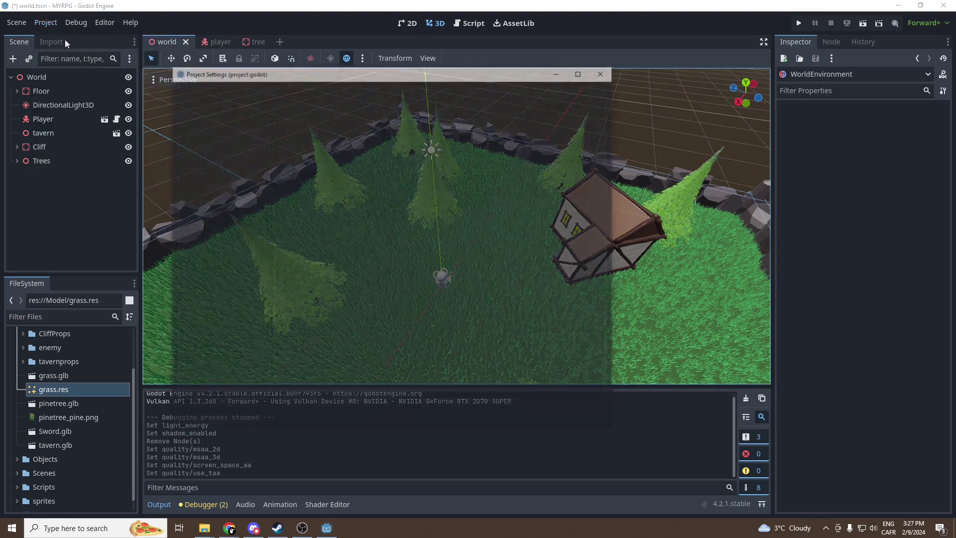
{"action": "scroll", "coordinate": [205, 238], "scroll_direction": "up", "scroll_amount": 5}
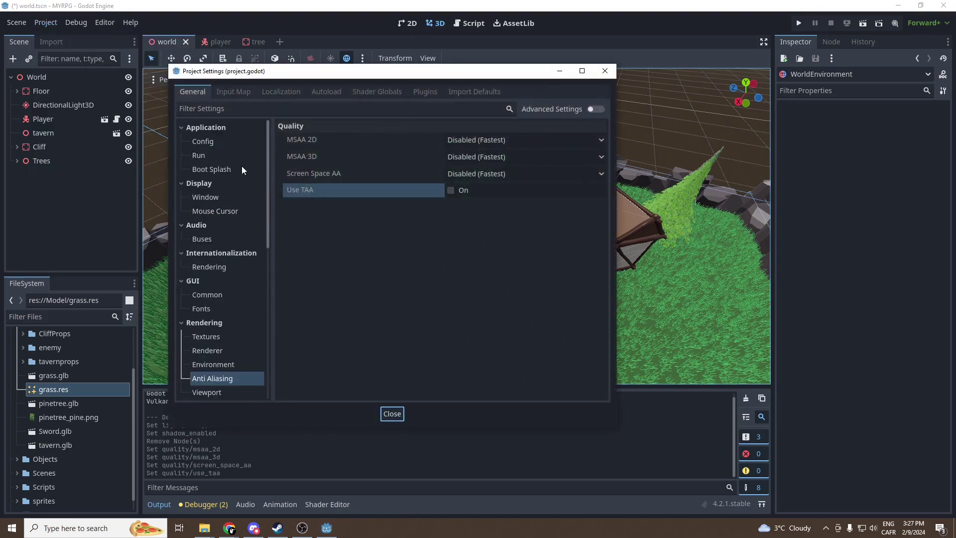
{"action": "left_click", "coordinate": [214, 377]}
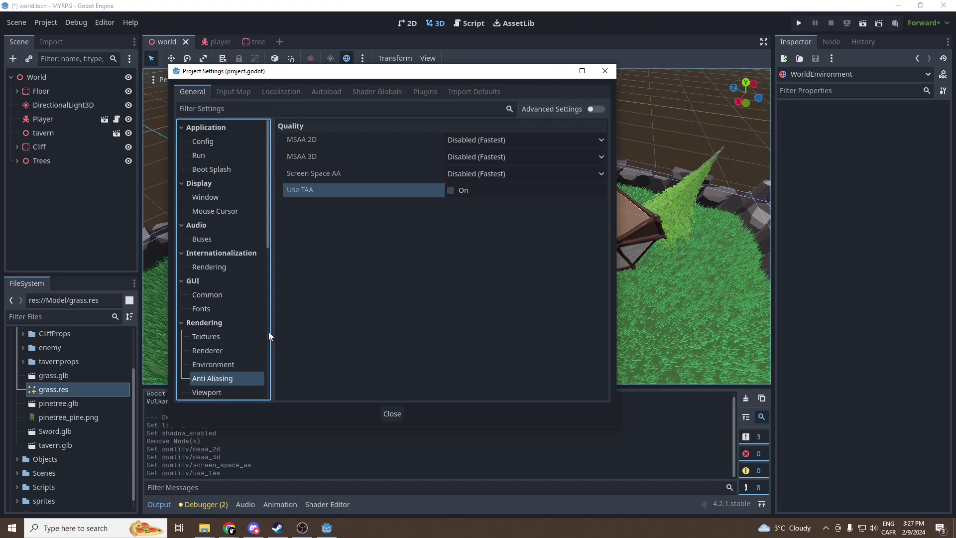
{"action": "left_click", "coordinate": [495, 141]}
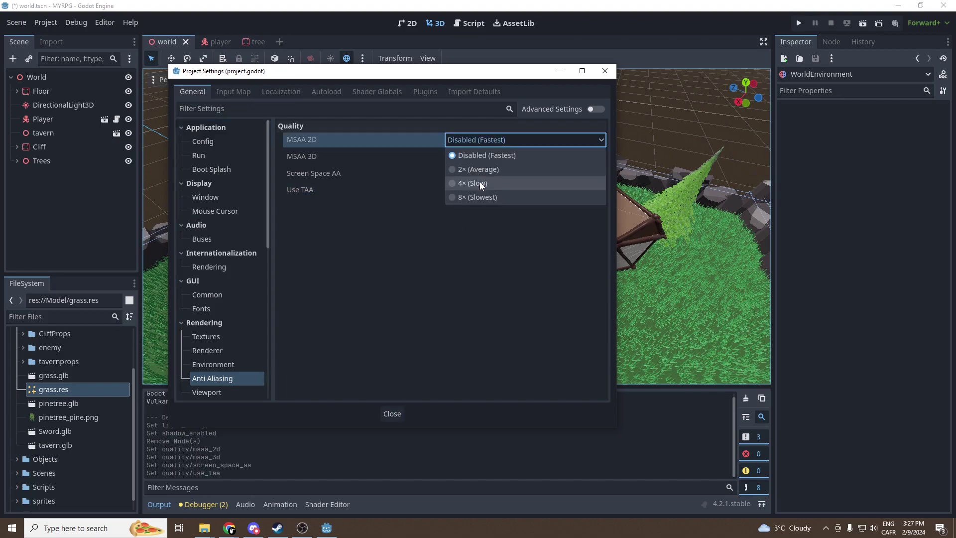
{"action": "left_click", "coordinate": [480, 183]}
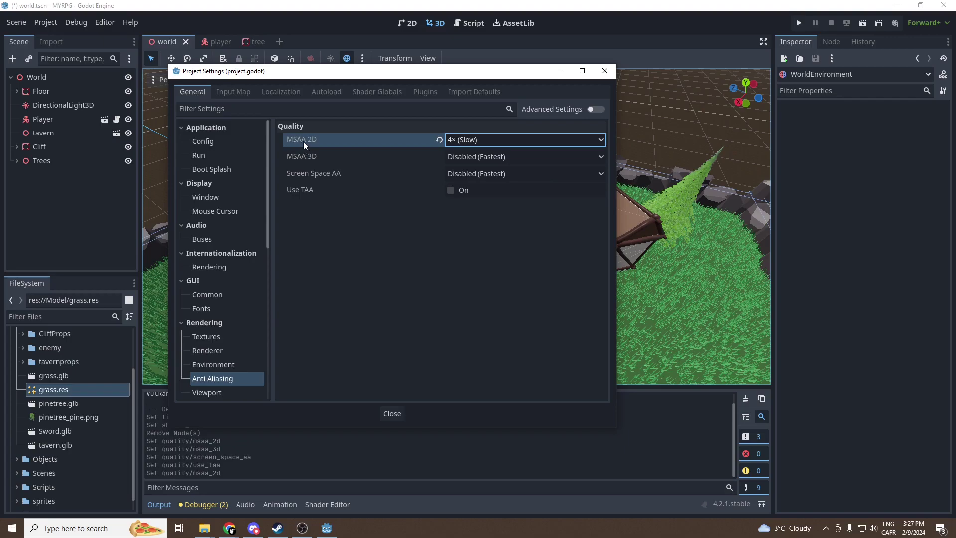
{"action": "left_click", "coordinate": [438, 140]}
Step: Set the project's MSAA 3D quality to 8× (Slowest) and close the project settings
{"action": "left_click", "coordinate": [476, 156]}
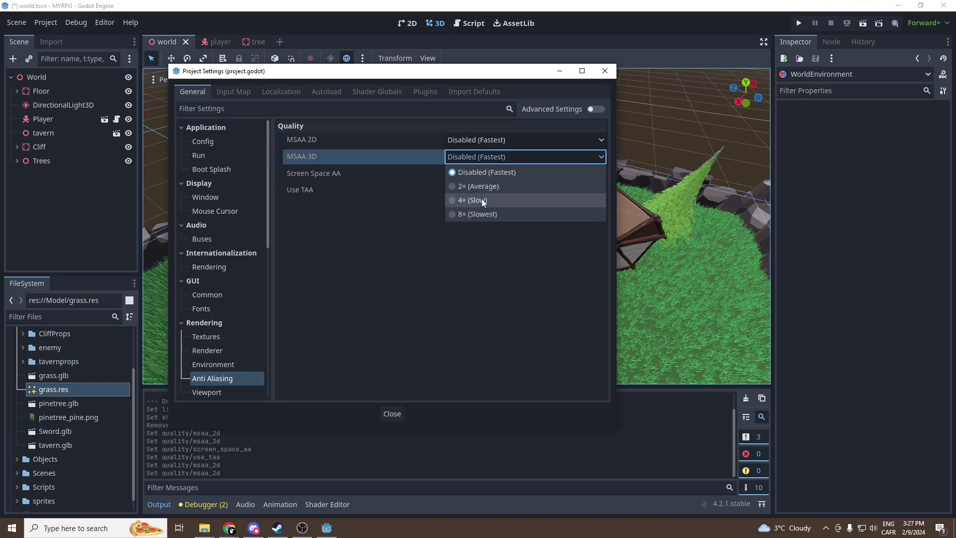
{"action": "left_click", "coordinate": [481, 201]}
{"action": "left_click", "coordinate": [461, 157]}
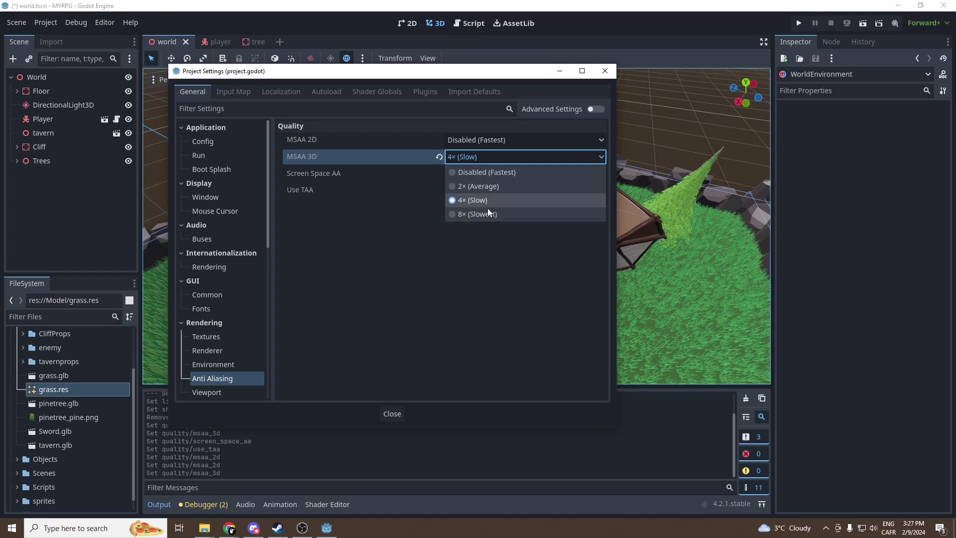
{"action": "left_click", "coordinate": [485, 214]}
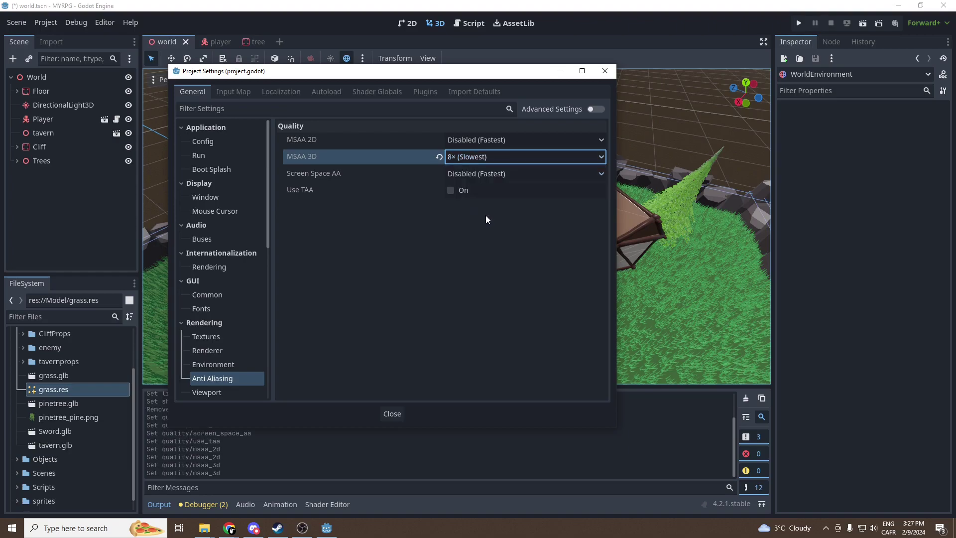
{"action": "left_click", "coordinate": [455, 157]}
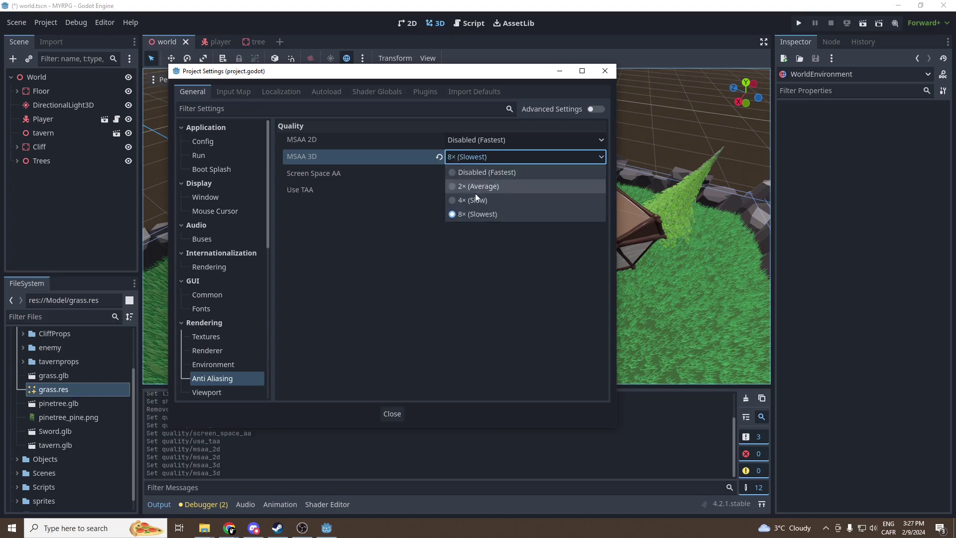
{"action": "left_click", "coordinate": [465, 217]}
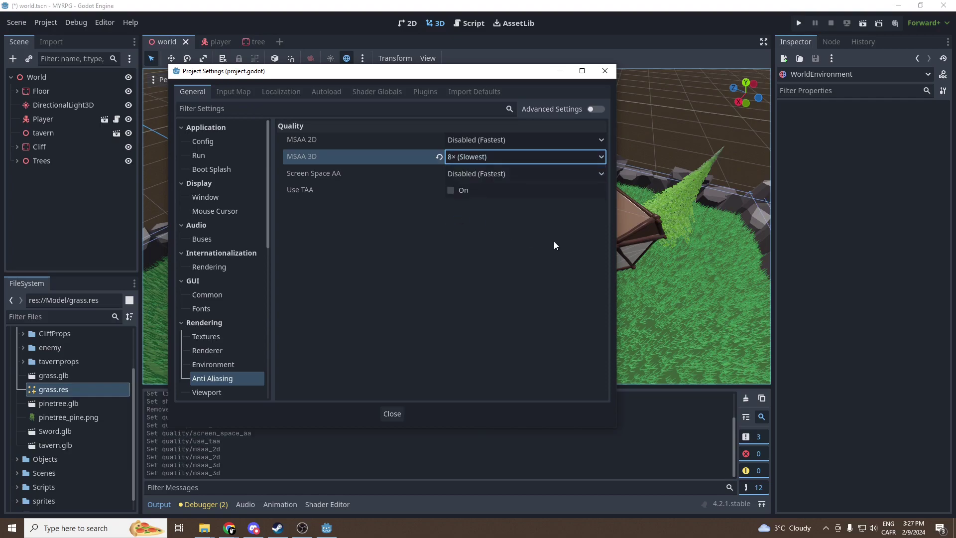
{"action": "left_click", "coordinate": [392, 414]}
Step: Save the world scene and run the game, walking around to check the grass and trees before quitting it
{"action": "key", "text": "ctrl+s"}
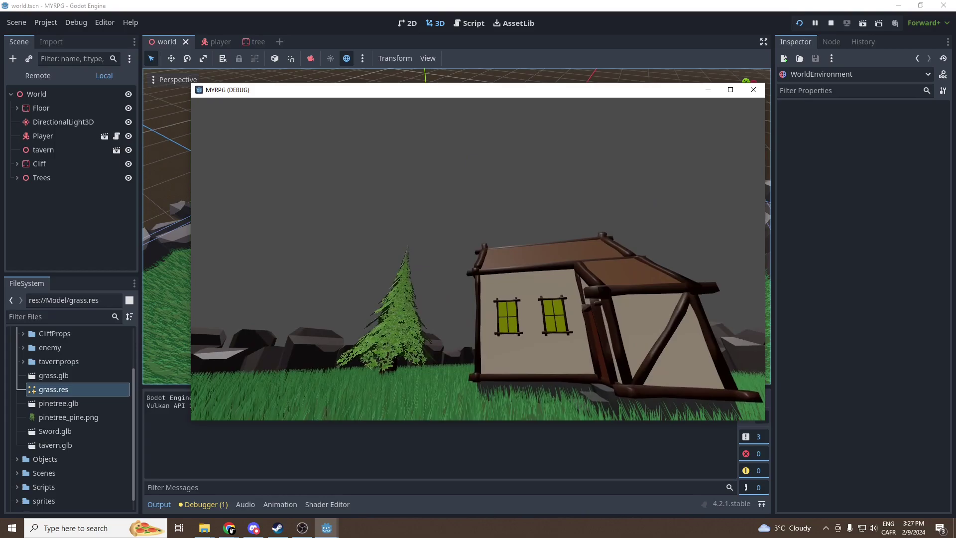
{"action": "key", "text": "w"}
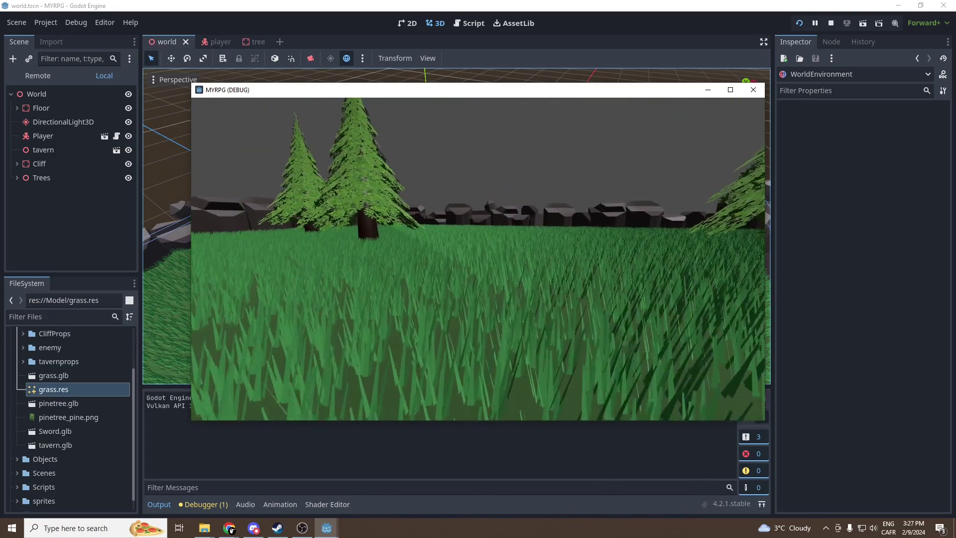
{"action": "key", "text": "s"}
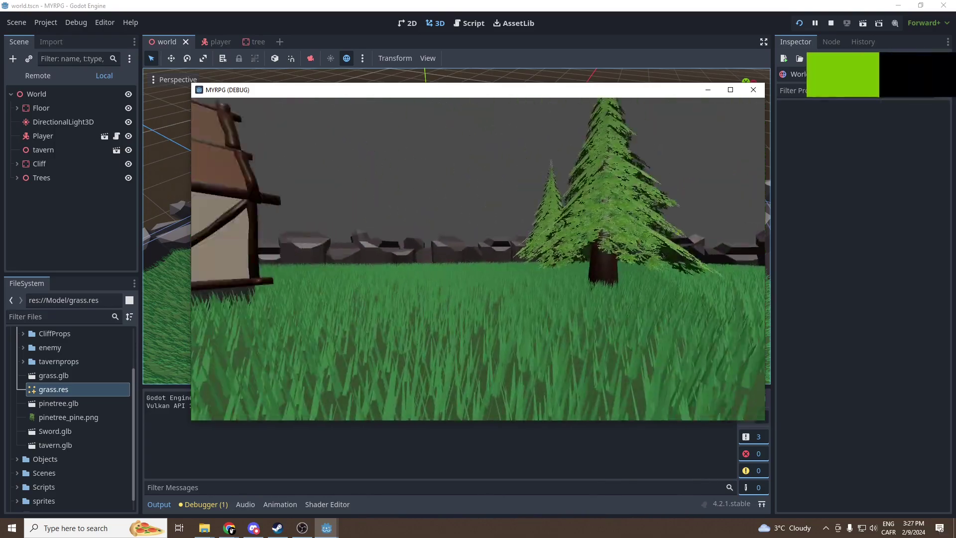
{"action": "key", "text": "Escape"}
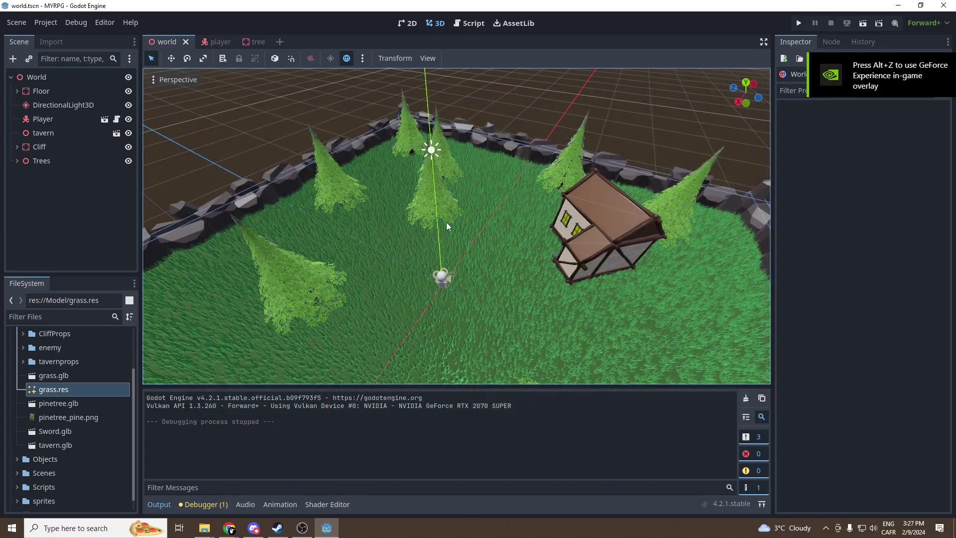
Step: Enable shadows on the DirectionalLight3D node
{"action": "left_click", "coordinate": [82, 106]}
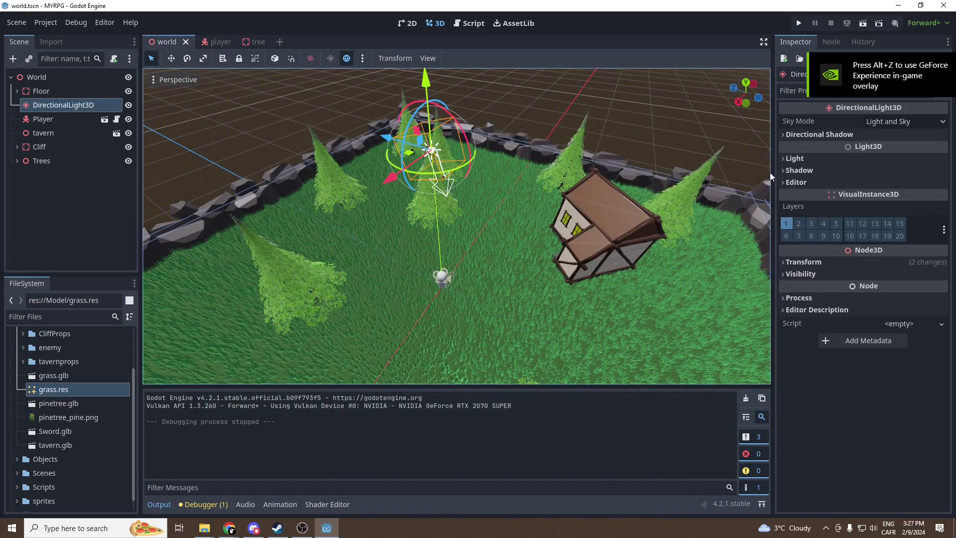
{"action": "left_click", "coordinate": [803, 170]}
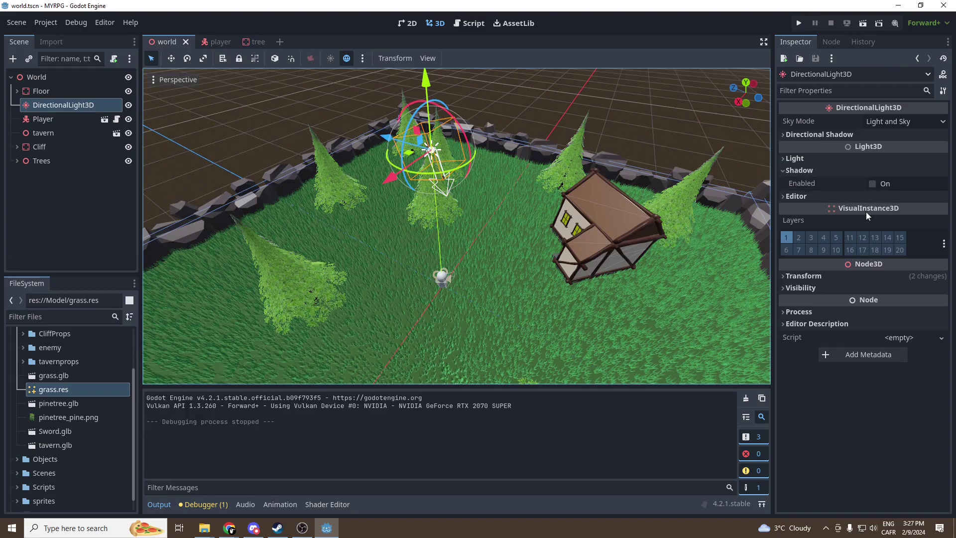
{"action": "left_click", "coordinate": [872, 183]}
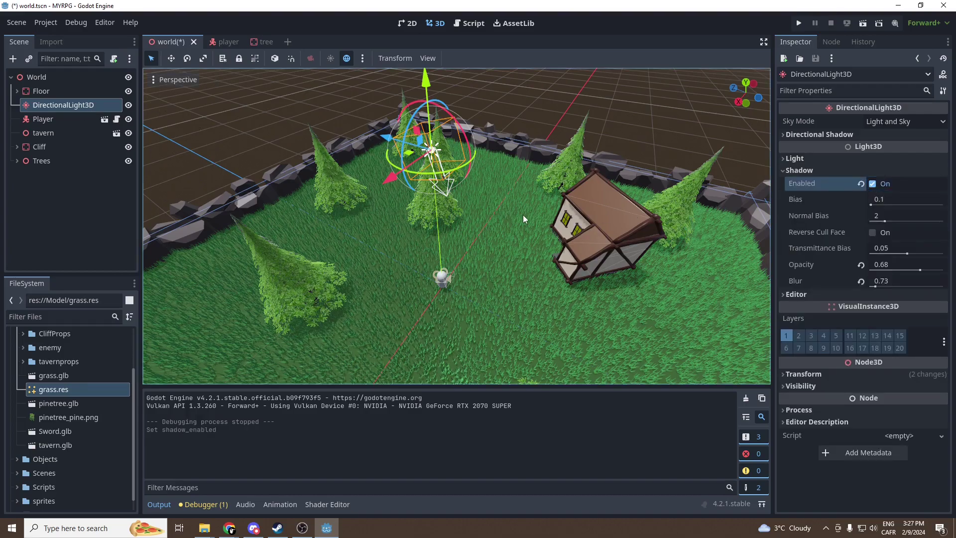
Step: Reset the directional light's shadow opacity and blur to their default of 1 and inspect the shadows around the tavern
{"action": "middle_click_drag", "start_coordinate": [524, 215], "coordinate": [541, 211]}
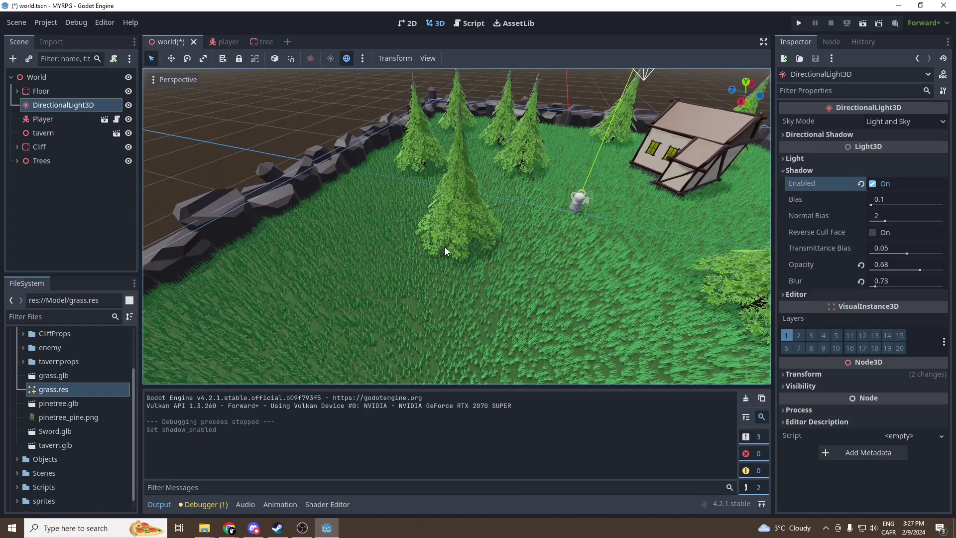
{"action": "left_click", "coordinate": [861, 265]}
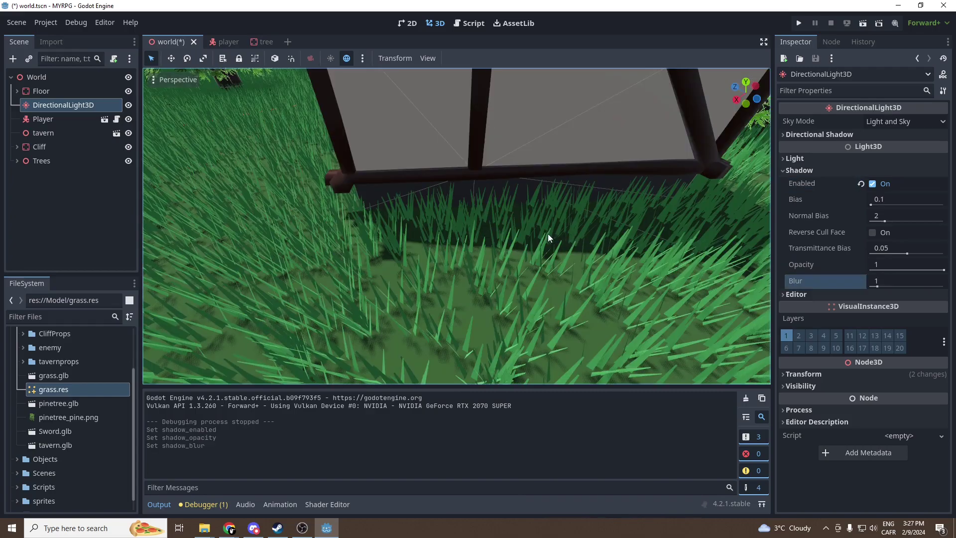
{"action": "scroll", "coordinate": [478, 244], "scroll_direction": "down", "scroll_amount": 5}
{"action": "scroll", "coordinate": [447, 225], "scroll_direction": "up", "scroll_amount": 5}
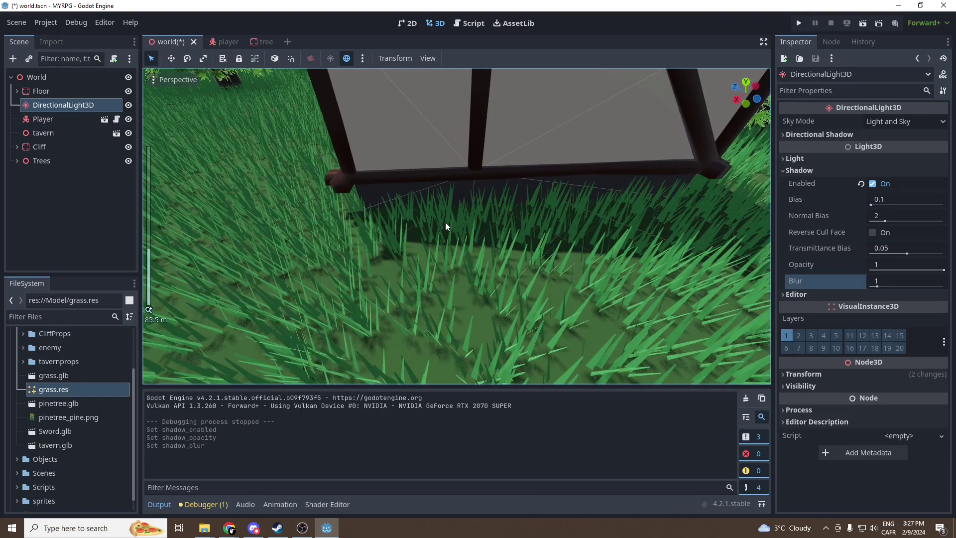
{"action": "middle_click_drag", "start_coordinate": [445, 222], "coordinate": [454, 222]}
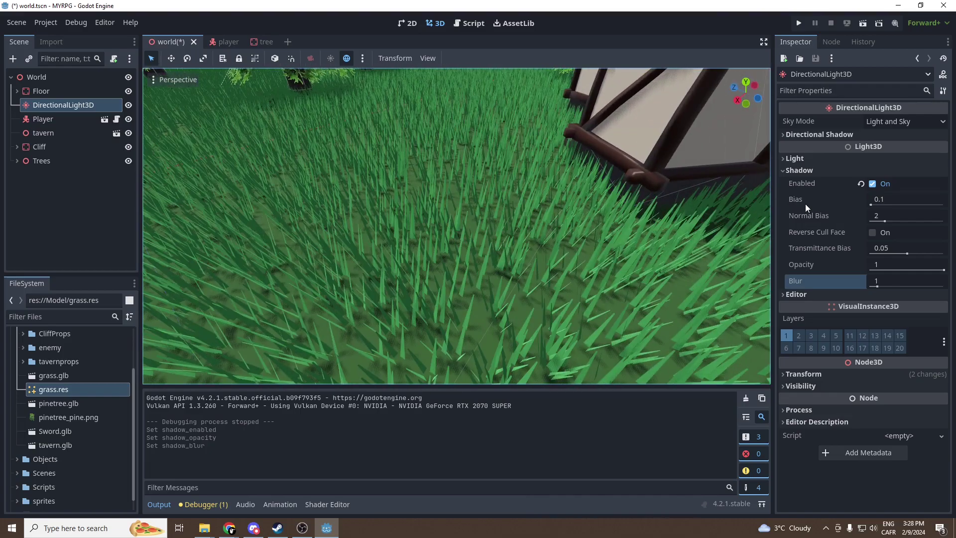
Step: Try a shadow bias of about 0.303 and the Reverse Cull Face option on the directional light, restoring both defaults
{"action": "left_click_drag", "start_coordinate": [881, 200], "coordinate": [876, 204]}
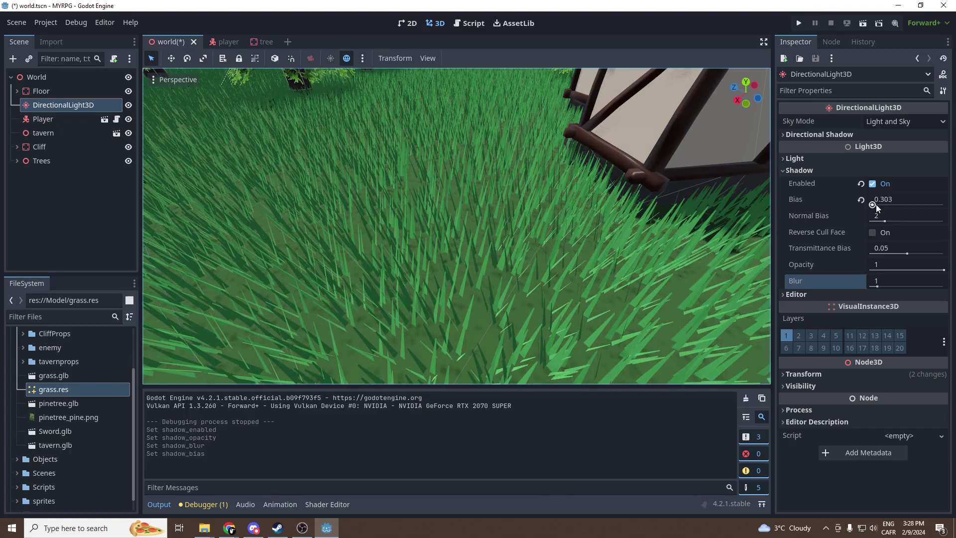
{"action": "left_click", "coordinate": [861, 199]}
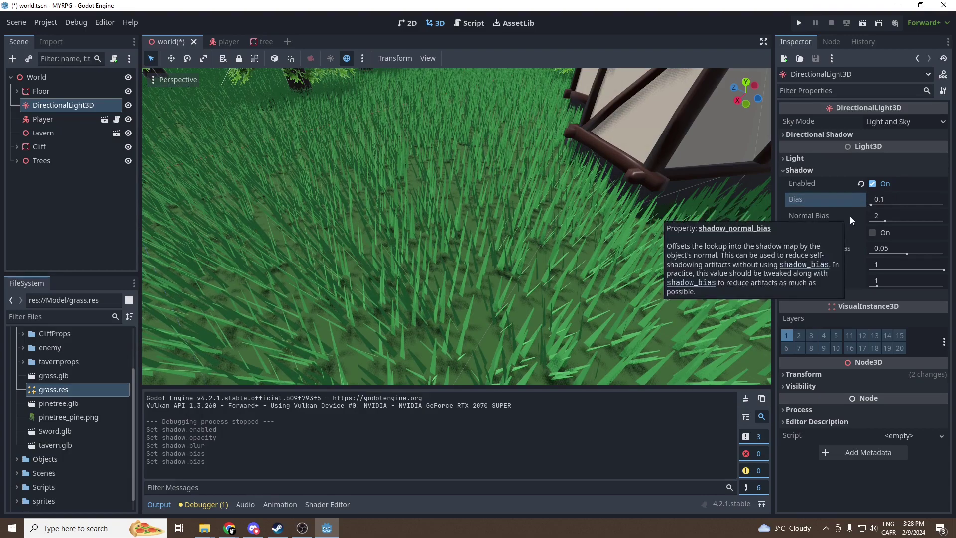
{"action": "left_click", "coordinate": [873, 234]}
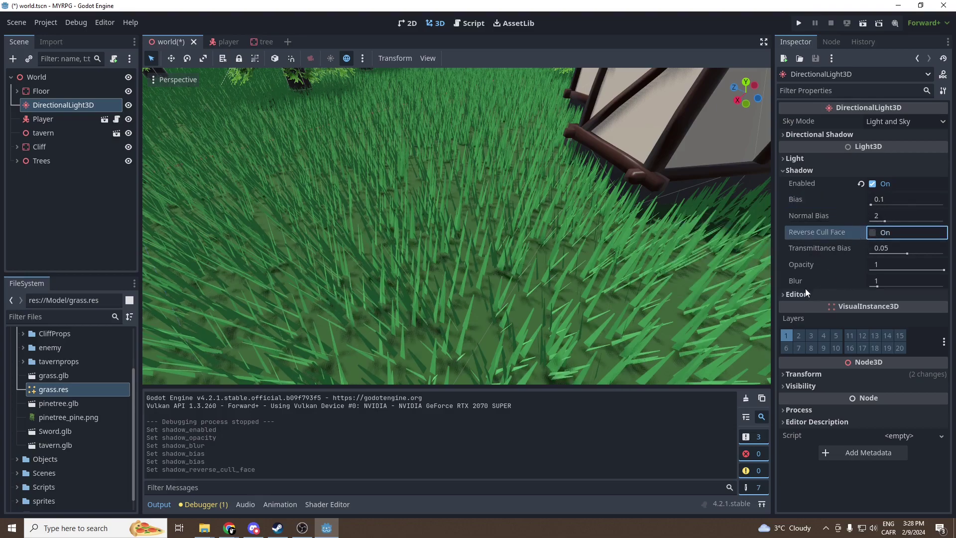
{"action": "left_click", "coordinate": [791, 295]}
{"action": "left_click", "coordinate": [791, 294]}
{"action": "left_click", "coordinate": [816, 170]}
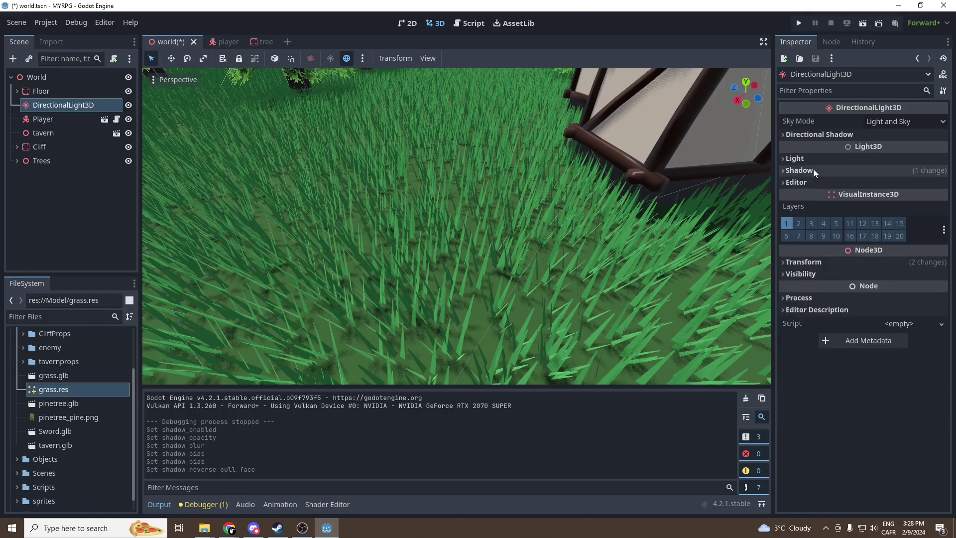
{"action": "left_click", "coordinate": [813, 169]}
{"action": "scroll", "coordinate": [461, 220], "scroll_direction": "down", "scroll_amount": 10}
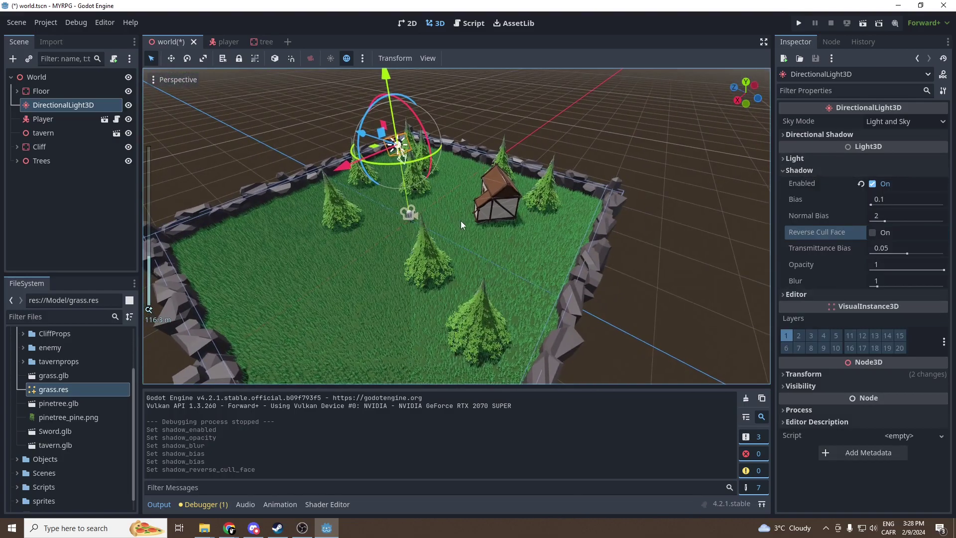
{"action": "scroll", "coordinate": [479, 221], "scroll_direction": "up", "scroll_amount": 8}
Step: Adjust the directional light's energy, trying 3 before settling on 2, and check the brighter scene
{"action": "left_click", "coordinate": [807, 169]}
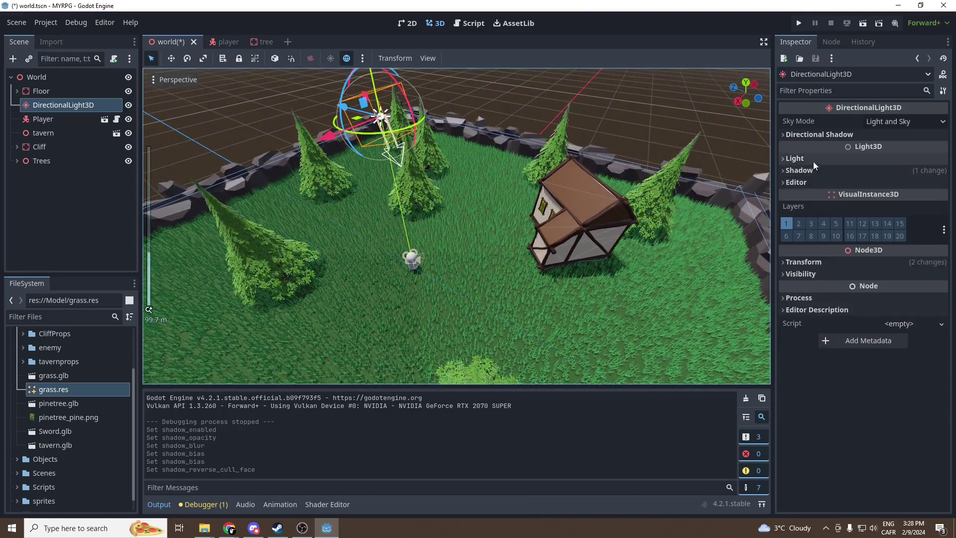
{"action": "left_click", "coordinate": [814, 160]}
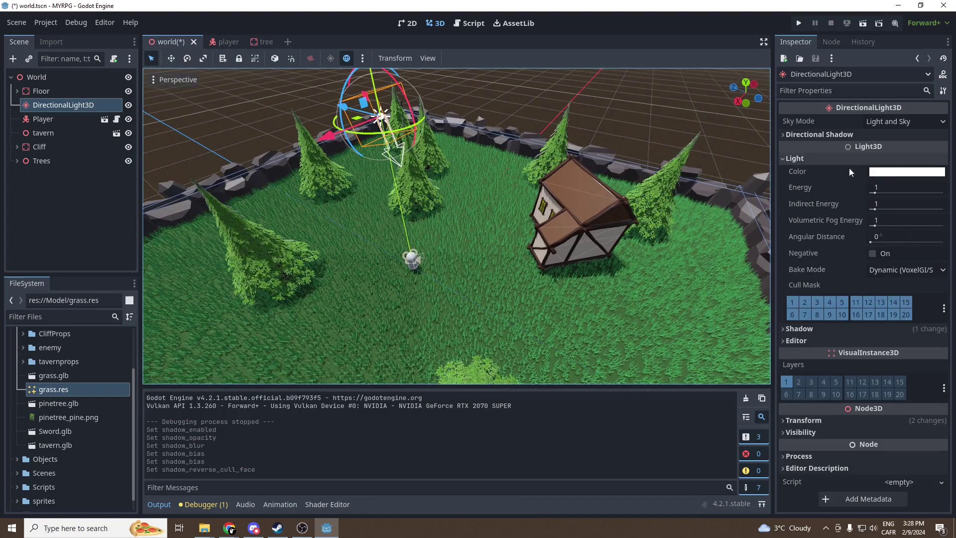
{"action": "left_click", "coordinate": [889, 187]}
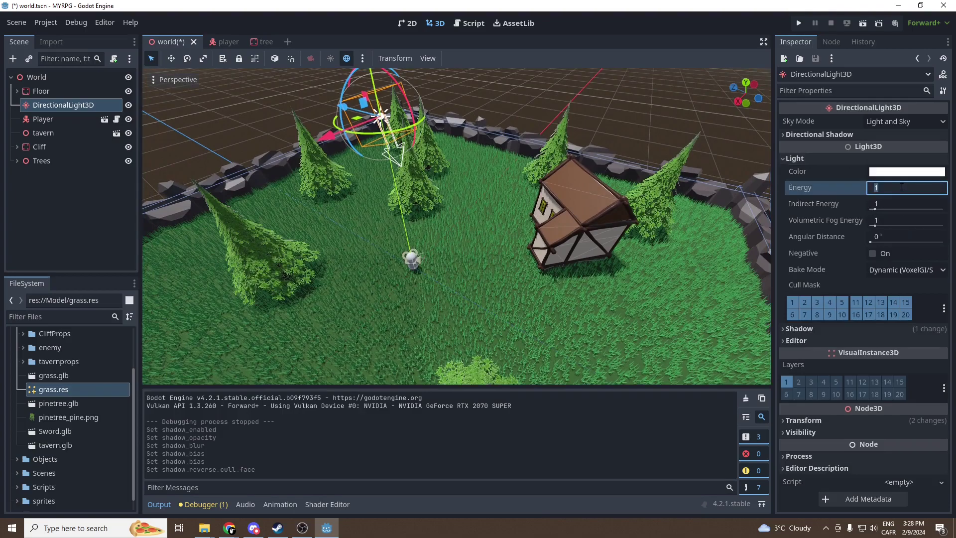
{"action": "type", "text": "3"}
{"action": "key", "text": "Return"}
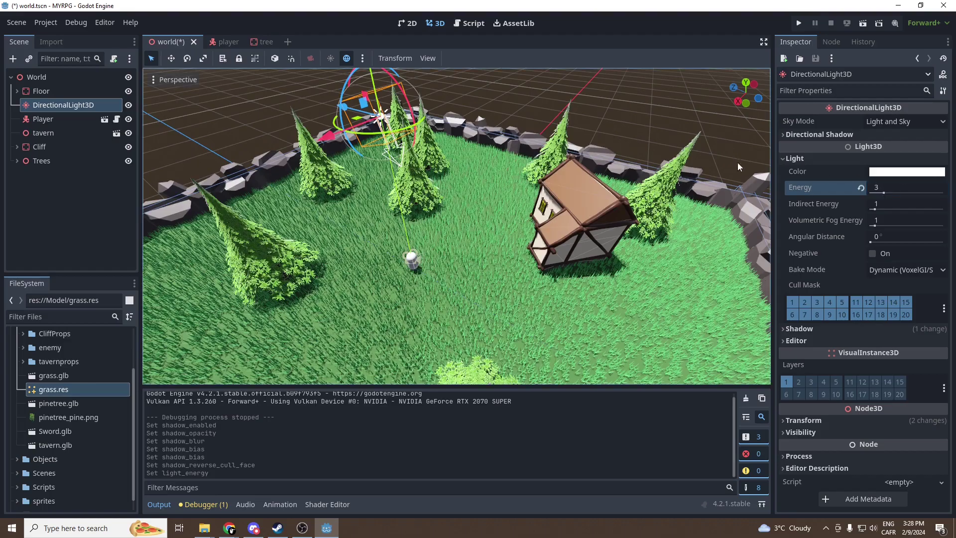
{"action": "left_click", "coordinate": [898, 187]}
{"action": "type", "text": "2"}
{"action": "key", "text": "Return"}
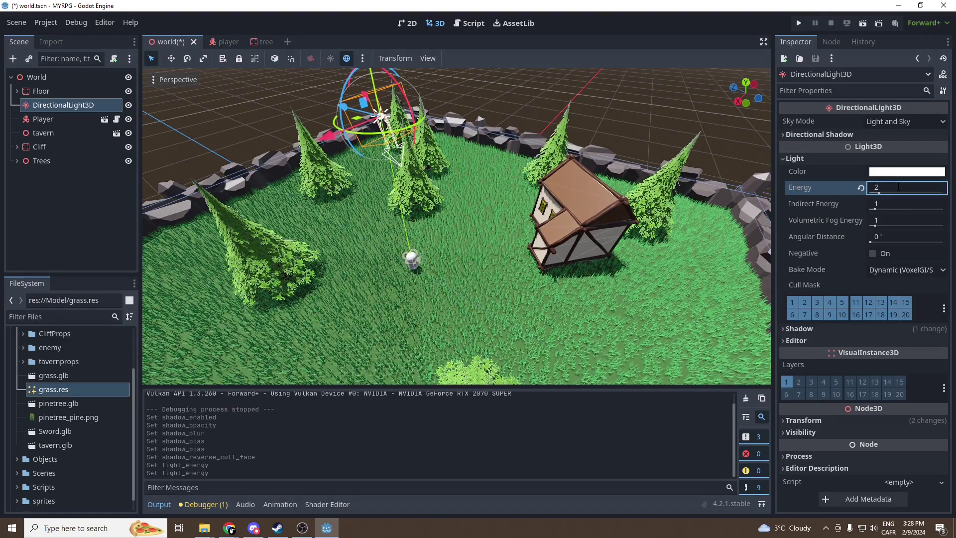
{"action": "mouse_move", "coordinate": [653, 223]}
{"action": "middle_mouse_down"}
{"action": "mouse_move", "coordinate": [621, 224]}
{"action": "mouse_move", "coordinate": [689, 207]}
{"action": "mouse_move", "coordinate": [637, 219]}
{"action": "mouse_move", "coordinate": [650, 218]}
{"action": "middle_mouse_up"}
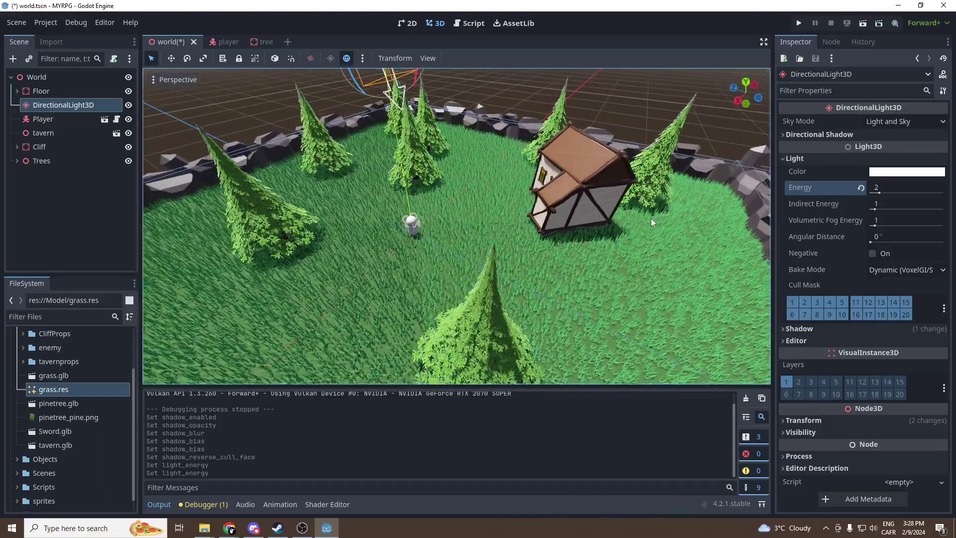
Step: Set the directional light's indirect energy and volumetric fog energy to 2, and save the world scene
{"action": "left_click", "coordinate": [885, 204]}
{"action": "type", "text": "2"}
{"action": "left_click", "coordinate": [897, 218]}
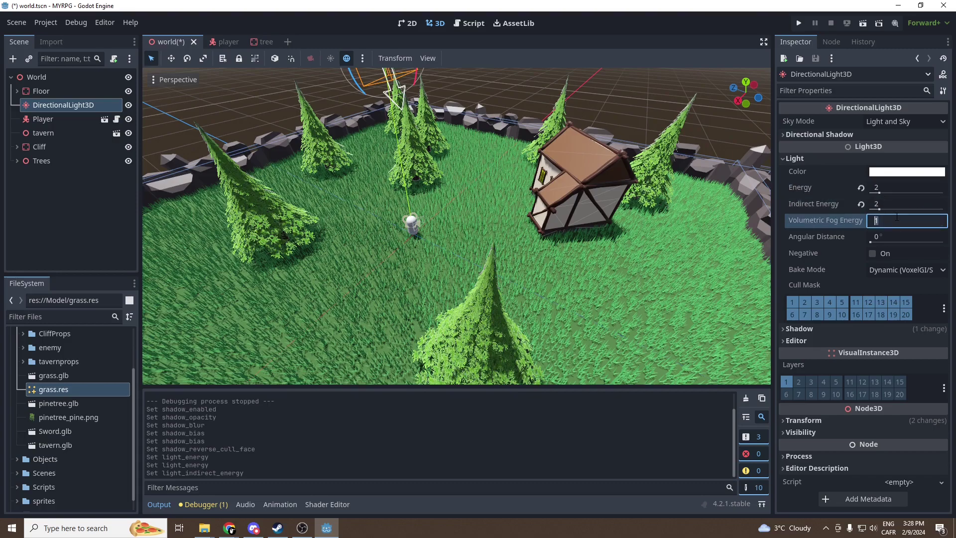
{"action": "type", "text": "2"}
{"action": "key", "text": "Return"}
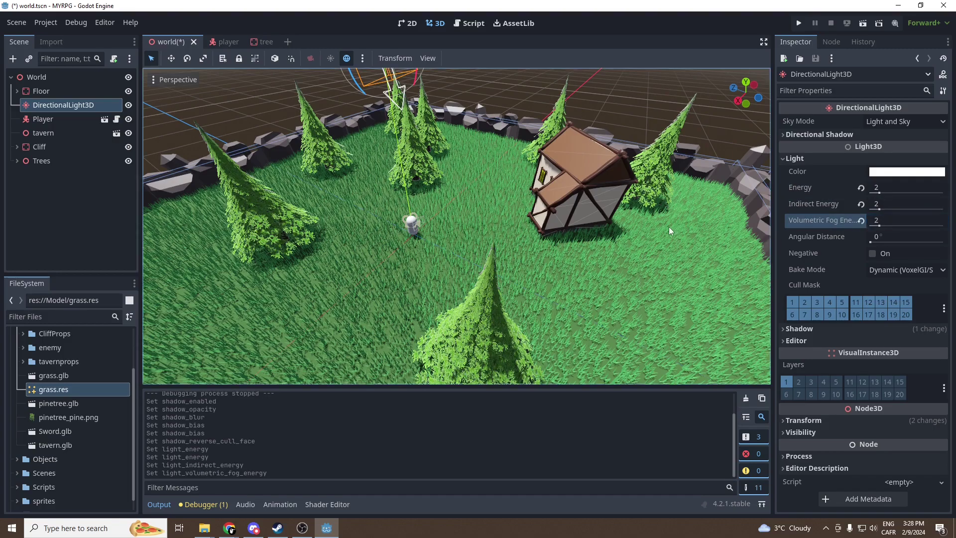
{"action": "key", "text": "ctrl+s"}
Step: Add a WorldEnvironment node as a child of the World root node
{"action": "left_click", "coordinate": [40, 77]}
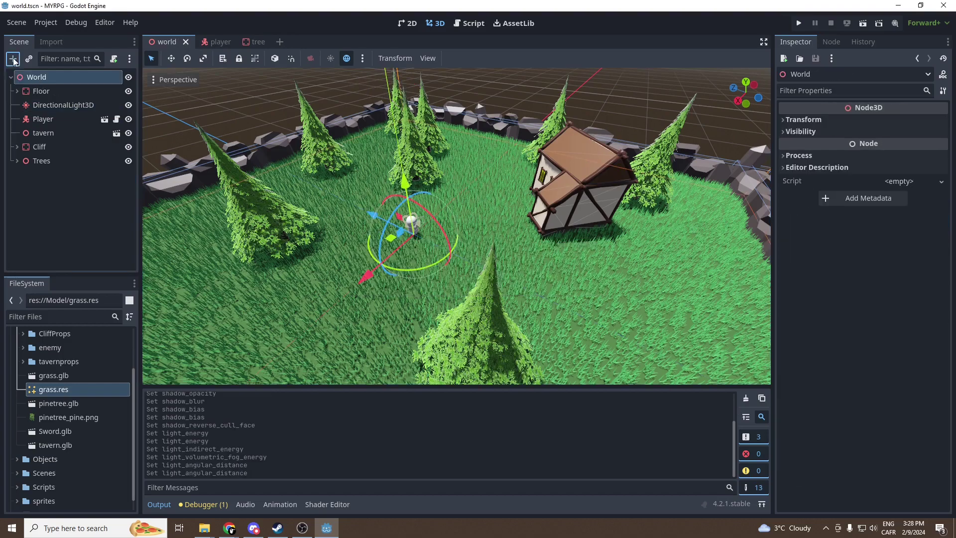
{"action": "key", "text": "ctrl+a"}
{"action": "type", "text": "worlkd"}
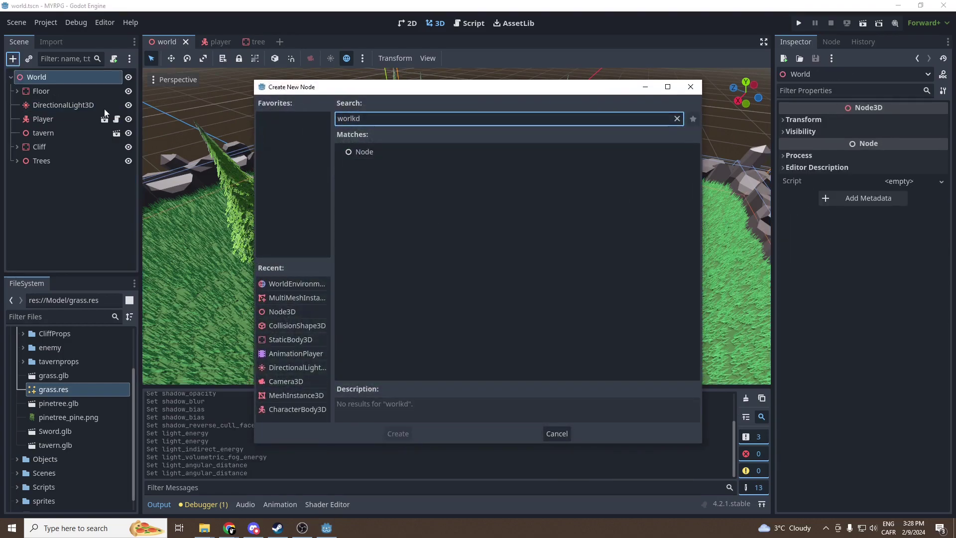
{"action": "key", "text": "BackSpace"}
{"action": "key", "text": "BackSpace"}
{"action": "key", "text": "BackSpace"}
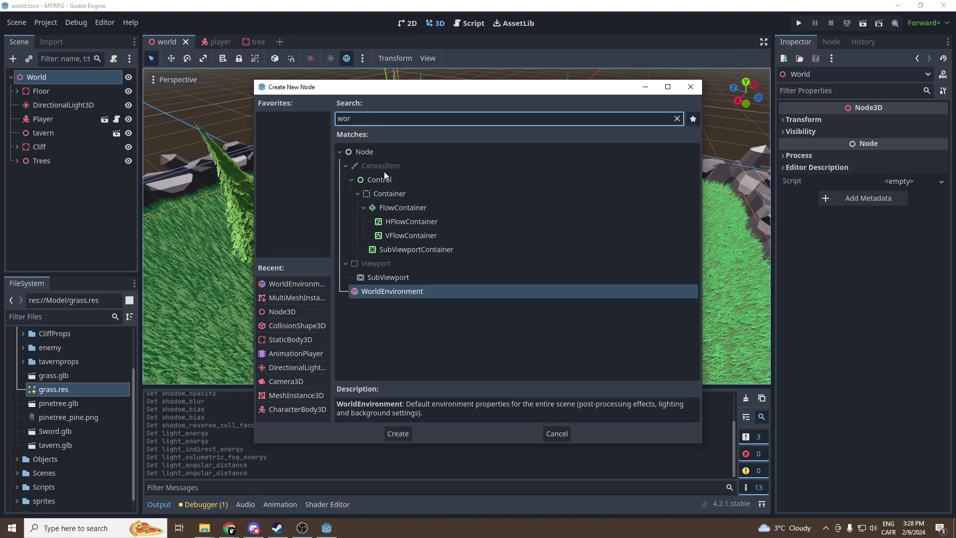
{"action": "left_click", "coordinate": [387, 291]}
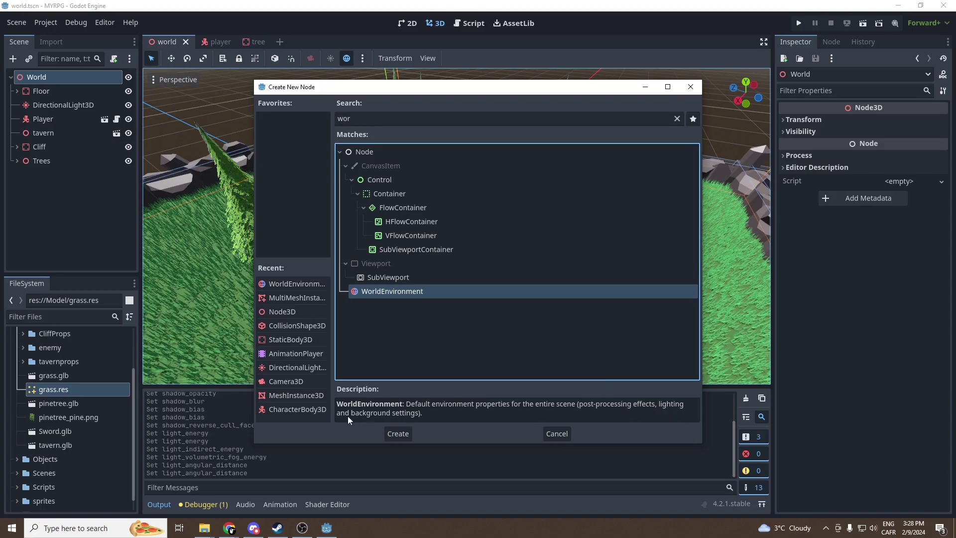
{"action": "left_click", "coordinate": [396, 432]}
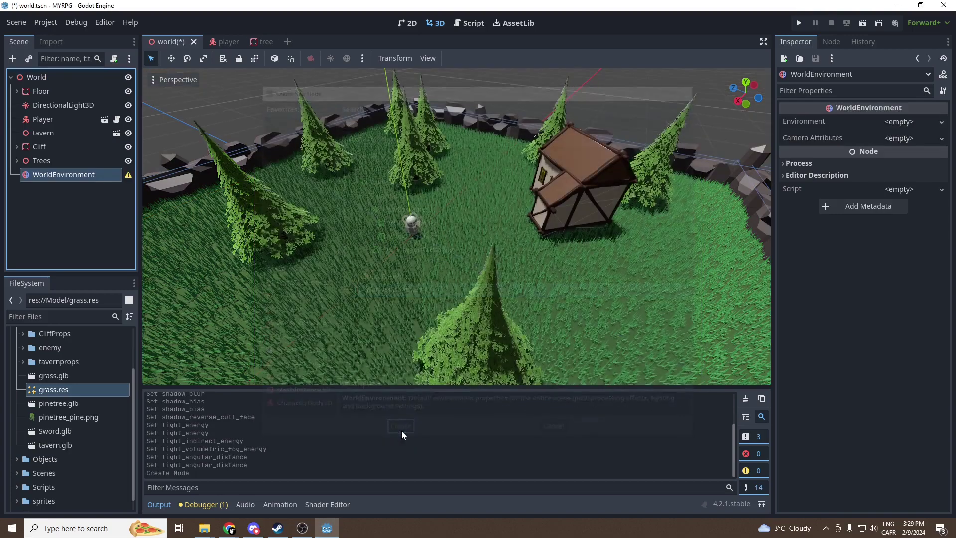
Step: Give the WorldEnvironment a new Environment resource and set its background mode to Custom Color
{"action": "left_click", "coordinate": [907, 124]}
{"action": "left_click", "coordinate": [901, 137]}
{"action": "left_click", "coordinate": [903, 123]}
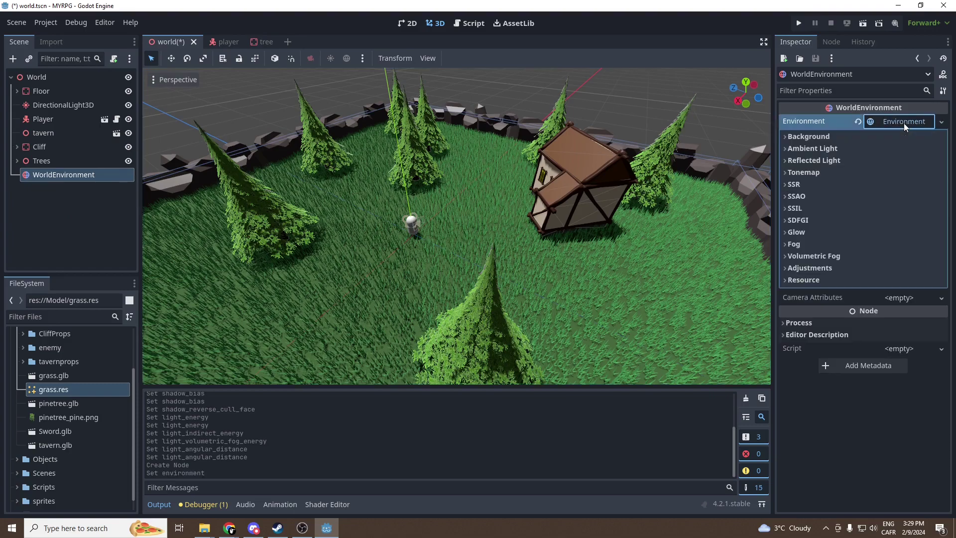
{"action": "left_click", "coordinate": [795, 137]}
{"action": "left_click", "coordinate": [891, 149]}
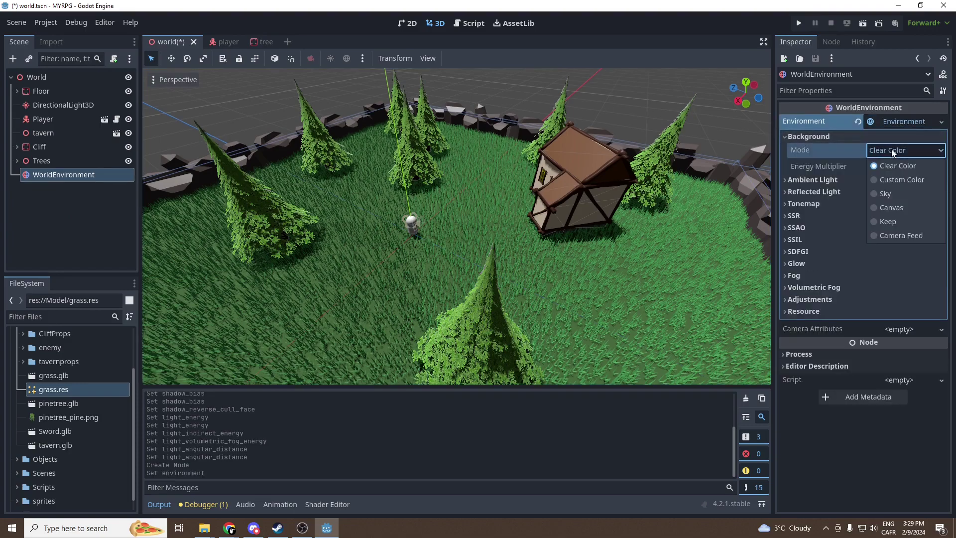
{"action": "left_click", "coordinate": [901, 179]}
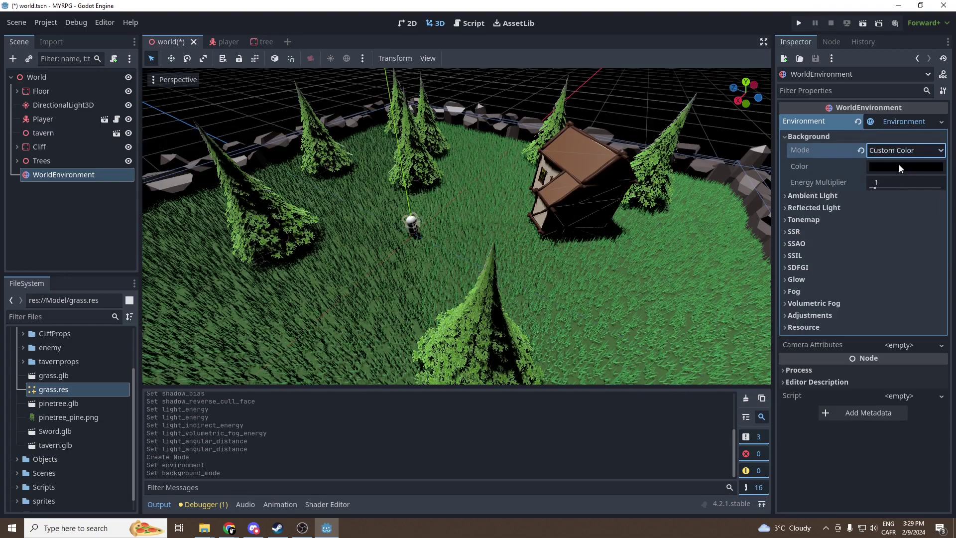
Step: Set the environment's background color to a light sky blue, hex 80adc4, and check it around the whole map
{"action": "left_click", "coordinate": [897, 166]}
{"action": "left_click", "coordinate": [941, 257]}
{"action": "left_click_drag", "start_coordinate": [940, 255], "coordinate": [942, 230]}
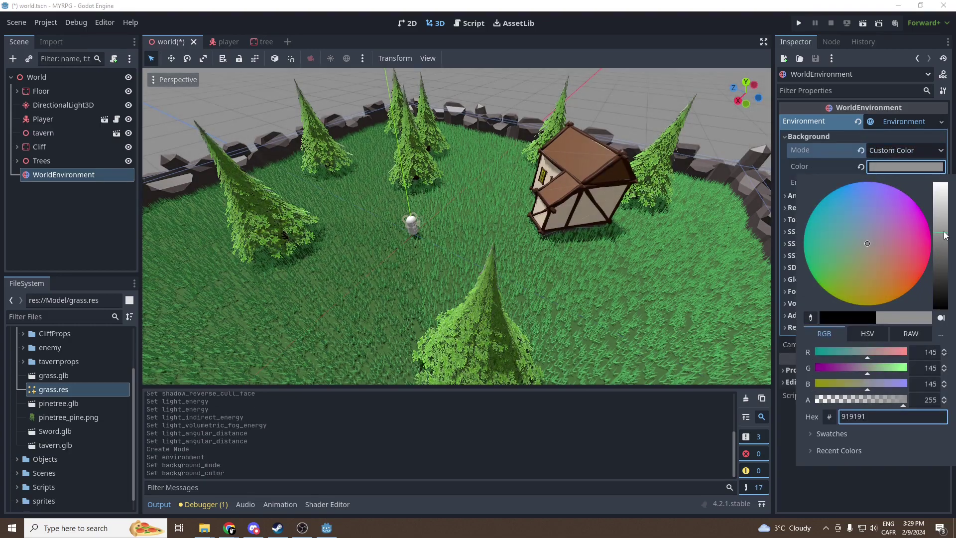
{"action": "left_click_drag", "start_coordinate": [859, 234], "coordinate": [853, 230]}
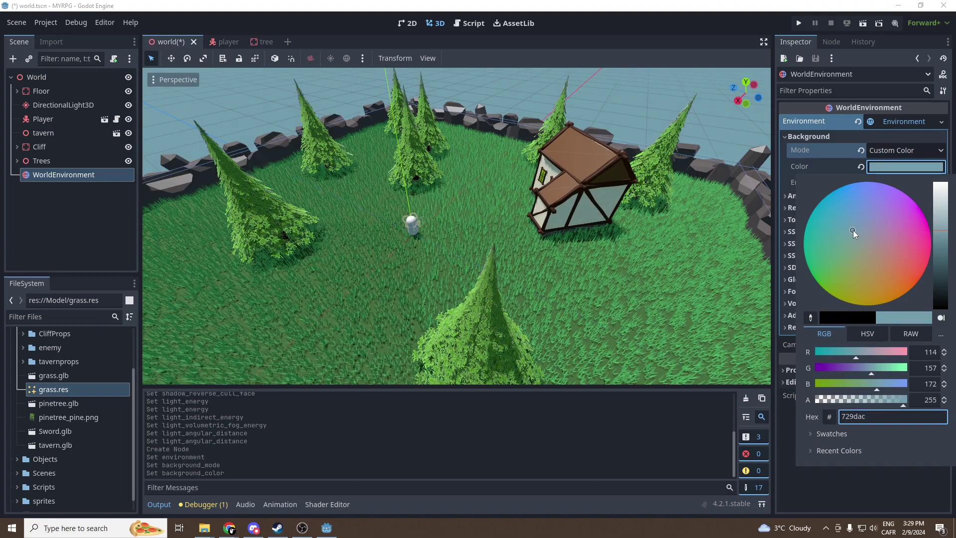
{"action": "left_click_drag", "start_coordinate": [943, 228], "coordinate": [942, 217]}
{"action": "left_click_drag", "start_coordinate": [854, 230], "coordinate": [852, 226]}
{"action": "left_click_drag", "start_coordinate": [941, 218], "coordinate": [942, 223]}
{"action": "scroll", "coordinate": [629, 176], "scroll_direction": "down", "scroll_amount": 6}
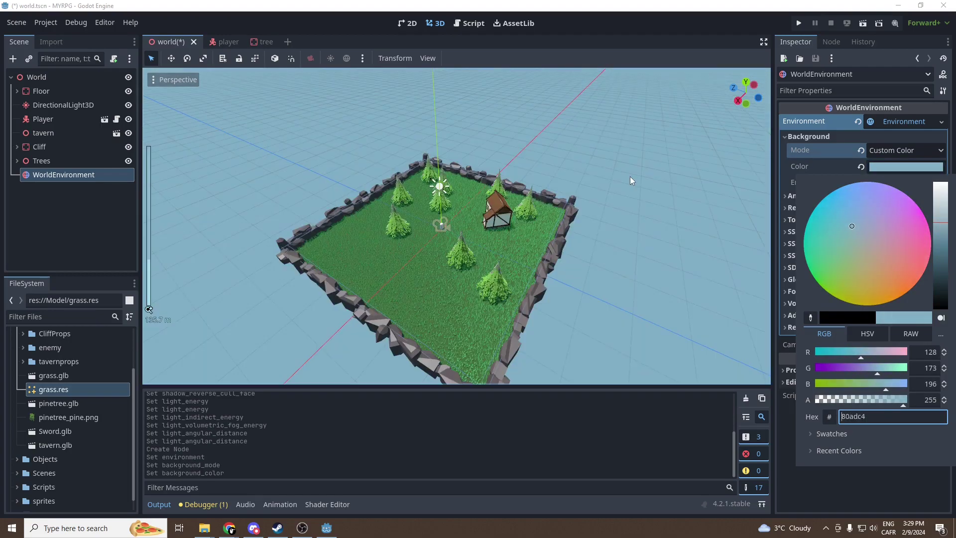
Step: Run the game and walk the player forward through the trees to check the blue background, then quit
{"action": "left_click", "coordinate": [799, 23]}
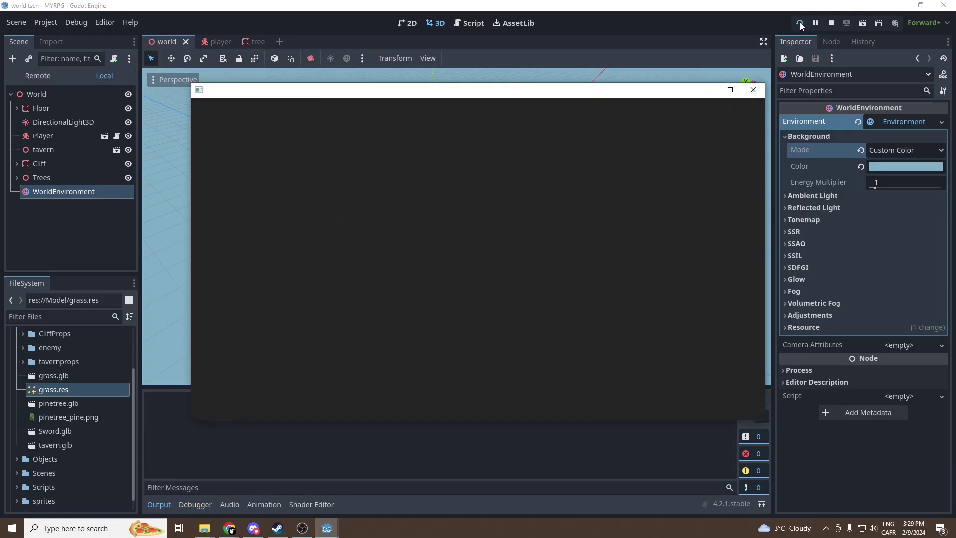
{"action": "key", "text": "w"}
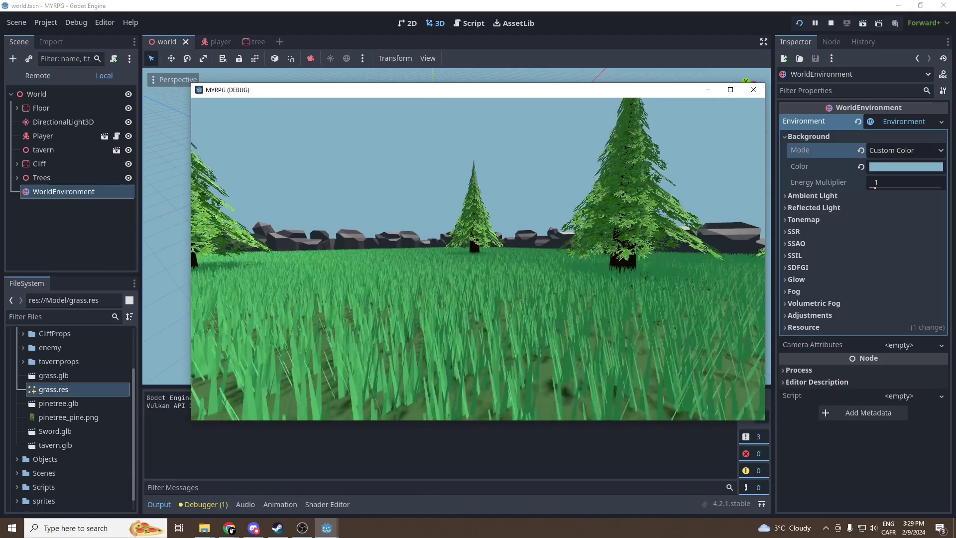
{"action": "key", "text": "w"}
{"action": "key", "text": "w"}
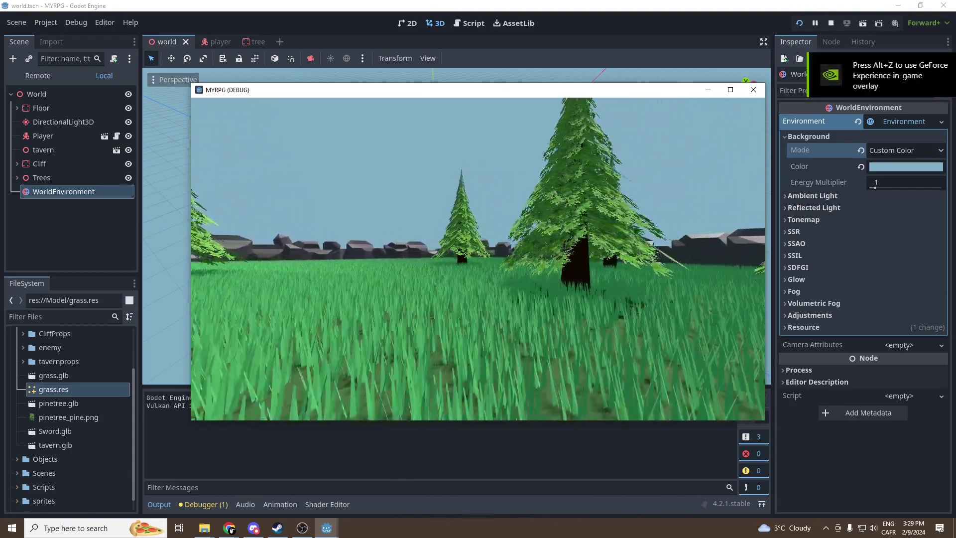
{"action": "key", "text": "w"}
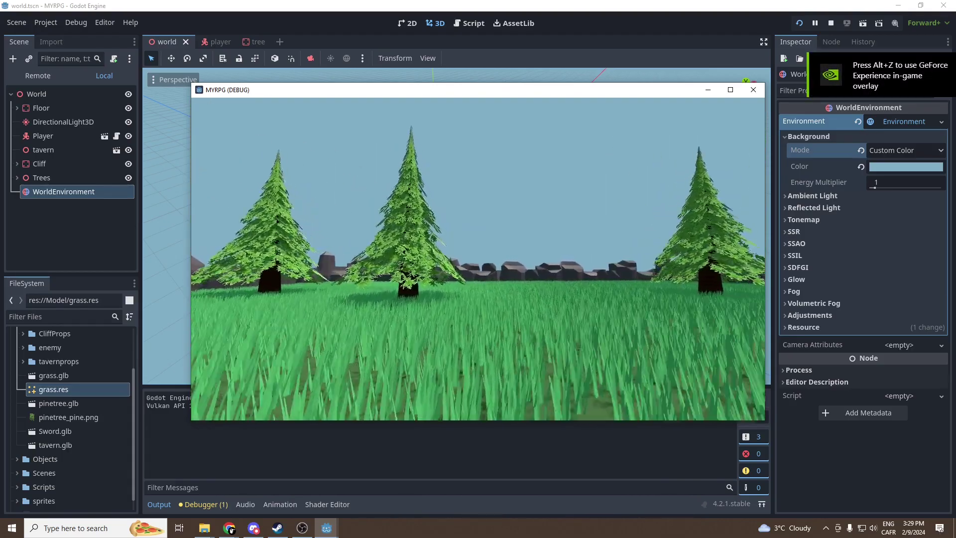
{"action": "key", "text": "Escape"}
Step: Enable SSAO in the environment, toggling it to compare the grass and wall shading at the tavern's corner
{"action": "left_click", "coordinate": [807, 136]}
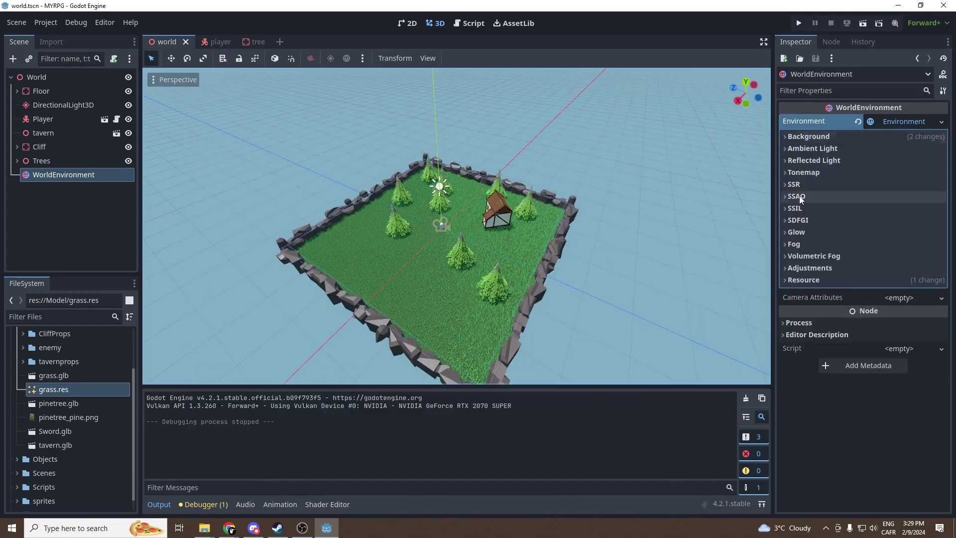
{"action": "left_click", "coordinate": [798, 196]}
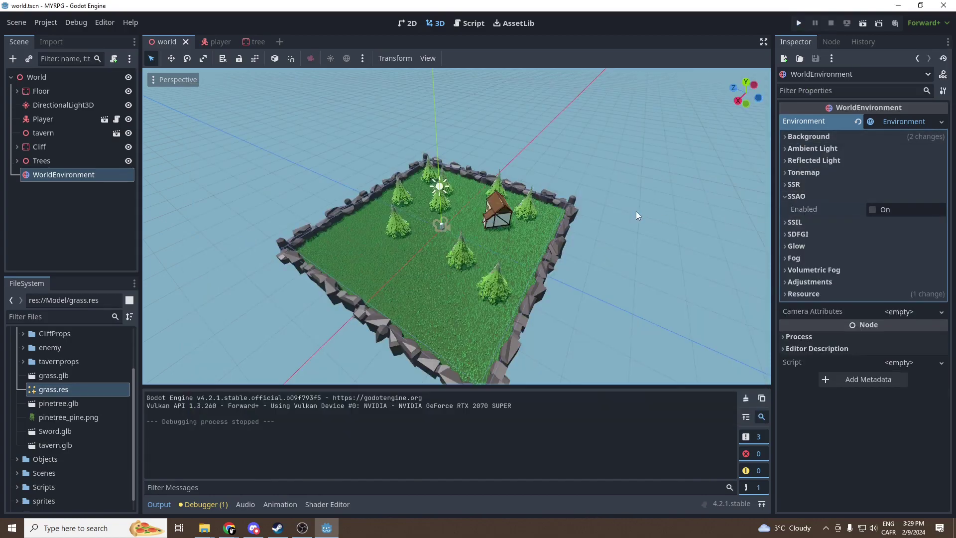
{"action": "scroll", "coordinate": [510, 191], "scroll_direction": "up", "scroll_amount": 15}
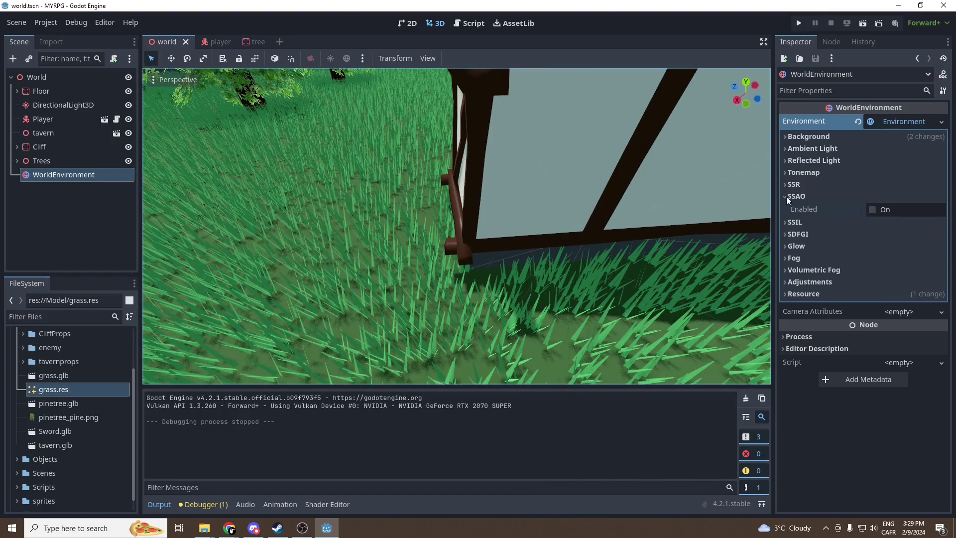
{"action": "left_click", "coordinate": [871, 211]}
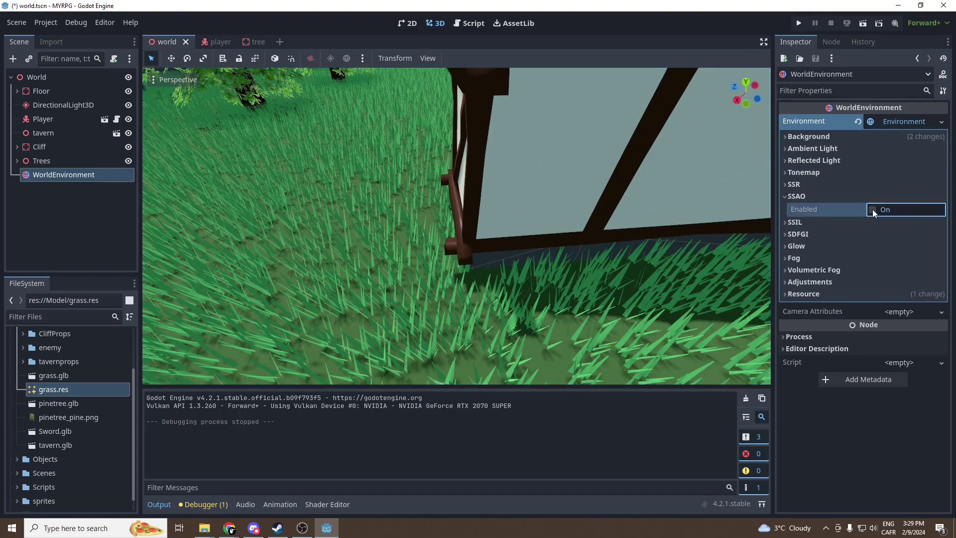
{"action": "left_click", "coordinate": [871, 211]}
{"action": "left_click", "coordinate": [871, 210]}
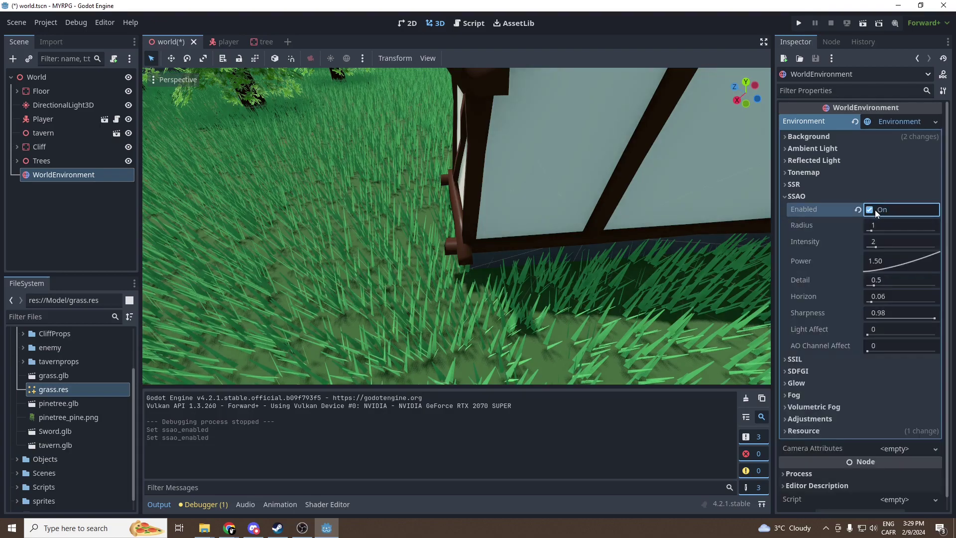
Step: Set the SSAO intensity to 2.12 and try a power of 6.21, restoring the power to its default of 1.50
{"action": "left_click_drag", "start_coordinate": [901, 261], "coordinate": [922, 266]}
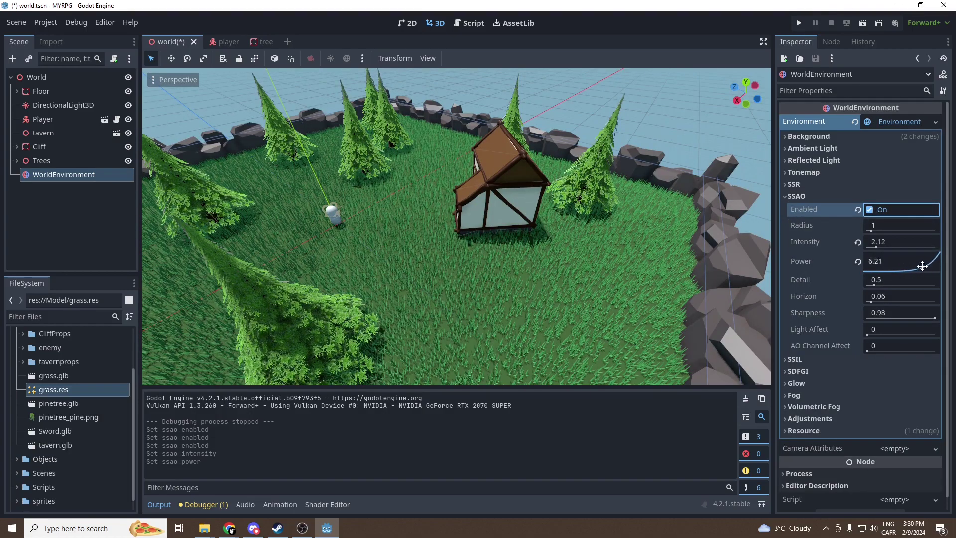
{"action": "left_click", "coordinate": [857, 262]}
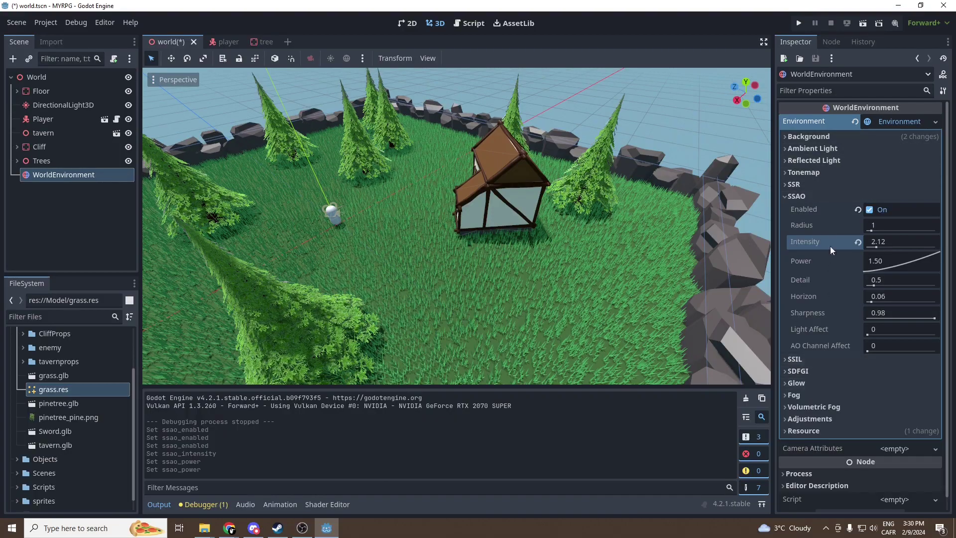
{"action": "left_click", "coordinate": [810, 197]}
Step: Enable SDFGI global illumination in the environment
{"action": "middle_click_drag", "start_coordinate": [447, 203], "coordinate": [491, 202]}
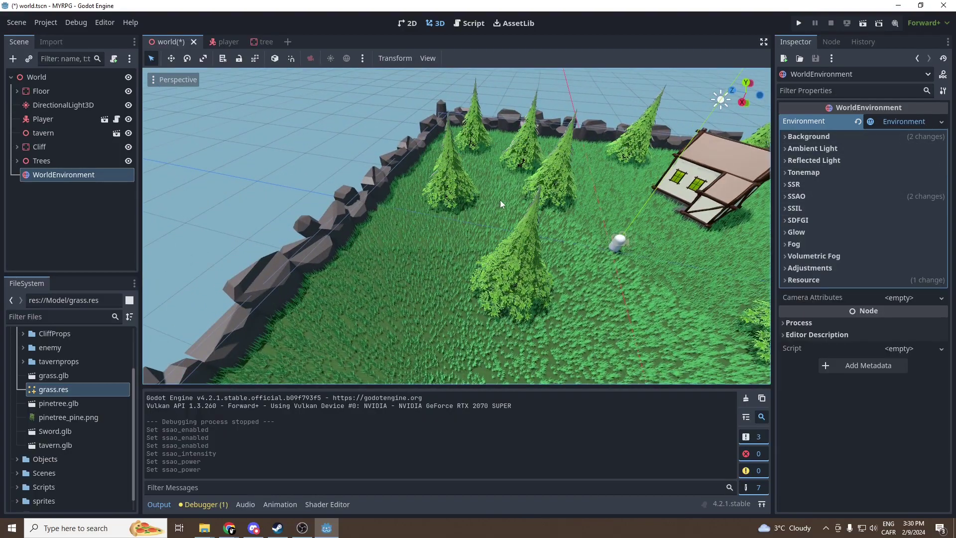
{"action": "scroll", "coordinate": [528, 204], "scroll_direction": "up", "scroll_amount": 4}
{"action": "middle_click_drag", "start_coordinate": [611, 207], "coordinate": [562, 199]}
{"action": "scroll", "coordinate": [587, 210], "scroll_direction": "down", "scroll_amount": 2}
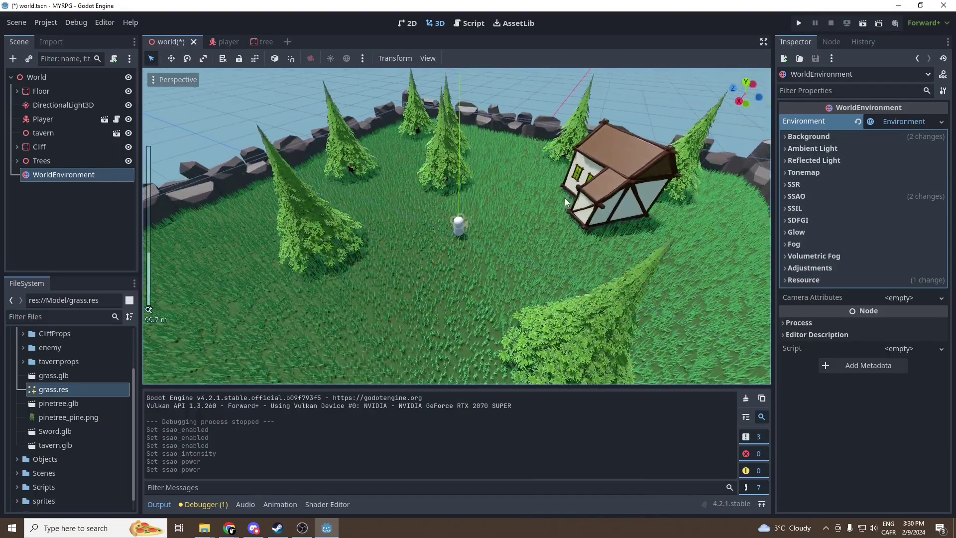
{"action": "left_click", "coordinate": [804, 221]}
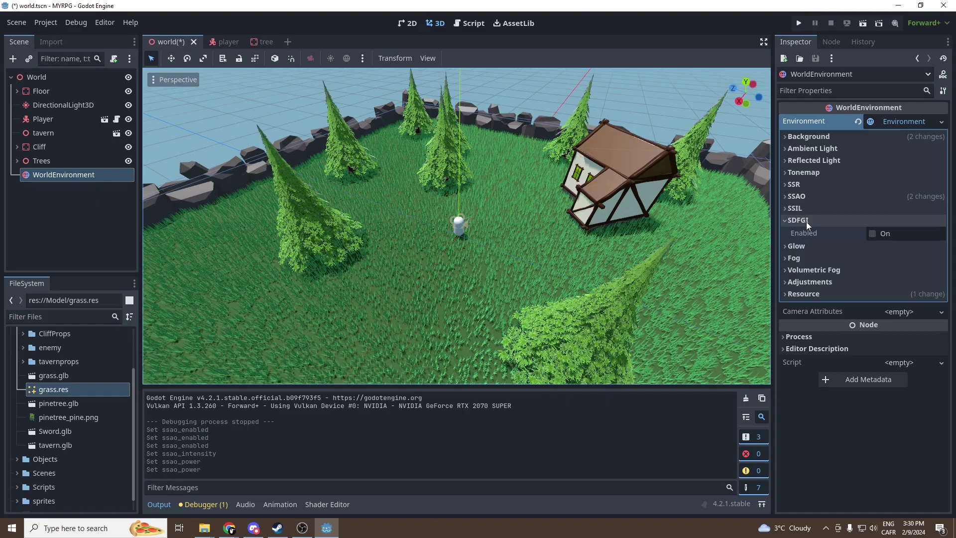
{"action": "left_click", "coordinate": [873, 233]}
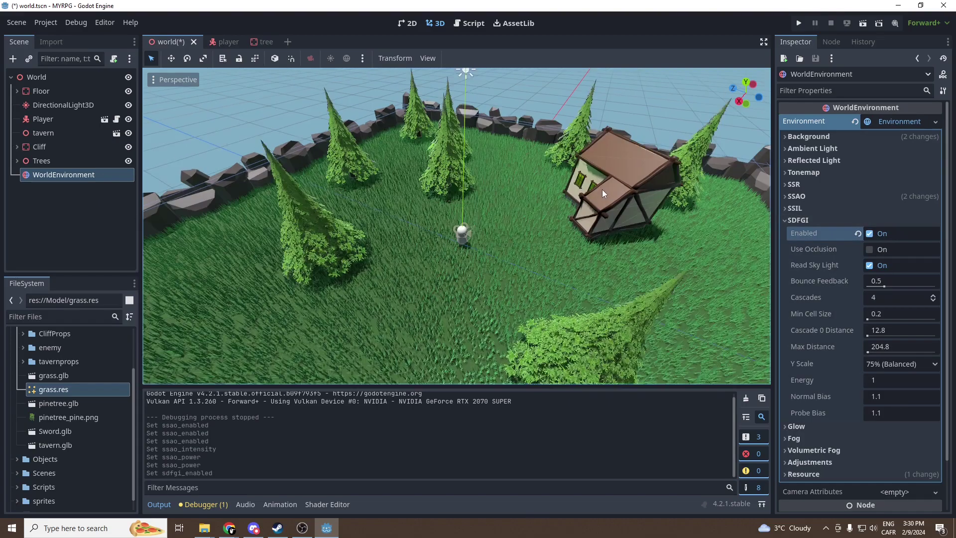
Step: Examine the SDFGI lighting on the tavern, trees and grass from near and far
{"action": "scroll", "coordinate": [623, 192], "scroll_direction": "up", "scroll_amount": 1}
{"action": "scroll", "coordinate": [645, 196], "scroll_direction": "up", "scroll_amount": 5}
{"action": "scroll", "coordinate": [651, 204], "scroll_direction": "down", "scroll_amount": 2}
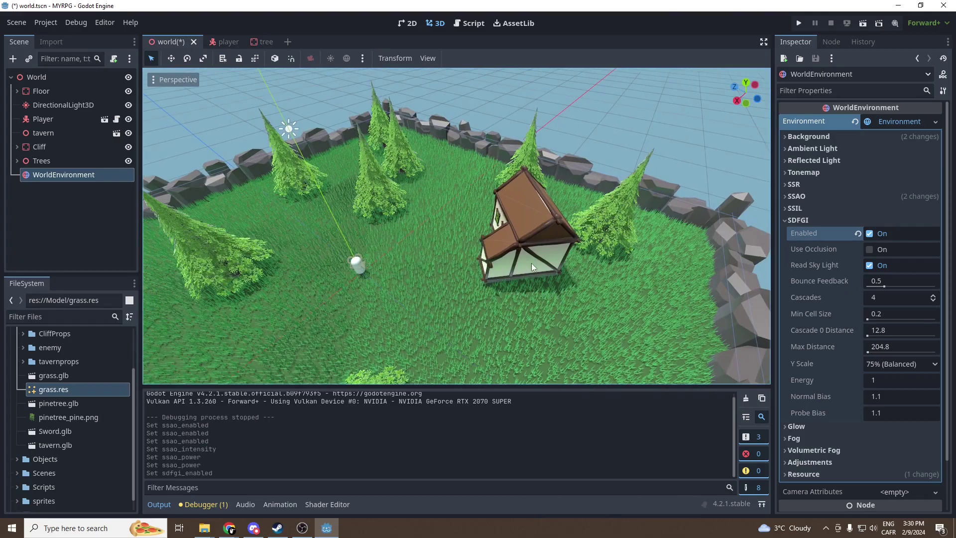
{"action": "scroll", "coordinate": [528, 277], "scroll_direction": "down", "scroll_amount": 1}
{"action": "scroll", "coordinate": [526, 273], "scroll_direction": "up", "scroll_amount": 4}
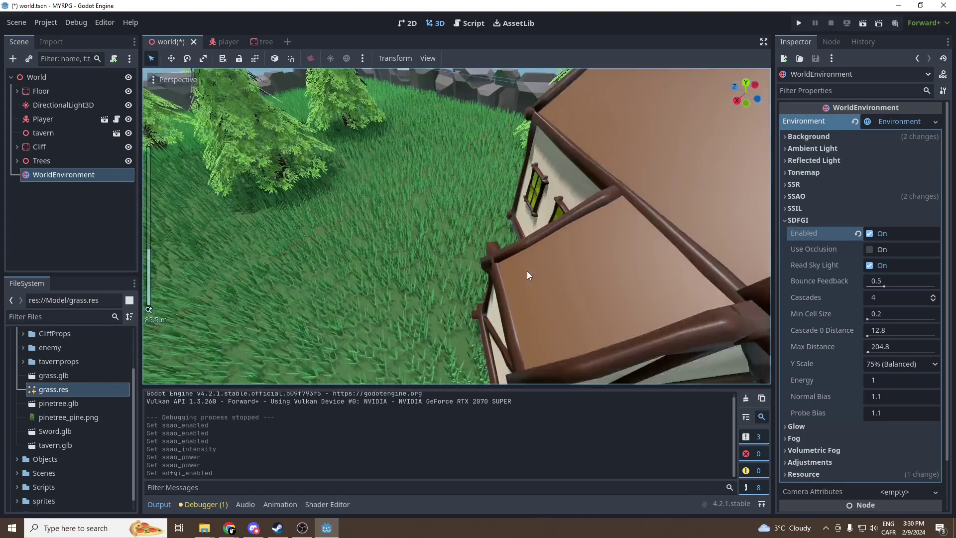
{"action": "scroll", "coordinate": [533, 271], "scroll_direction": "down", "scroll_amount": 6}
{"action": "scroll", "coordinate": [504, 236], "scroll_direction": "up", "scroll_amount": 2}
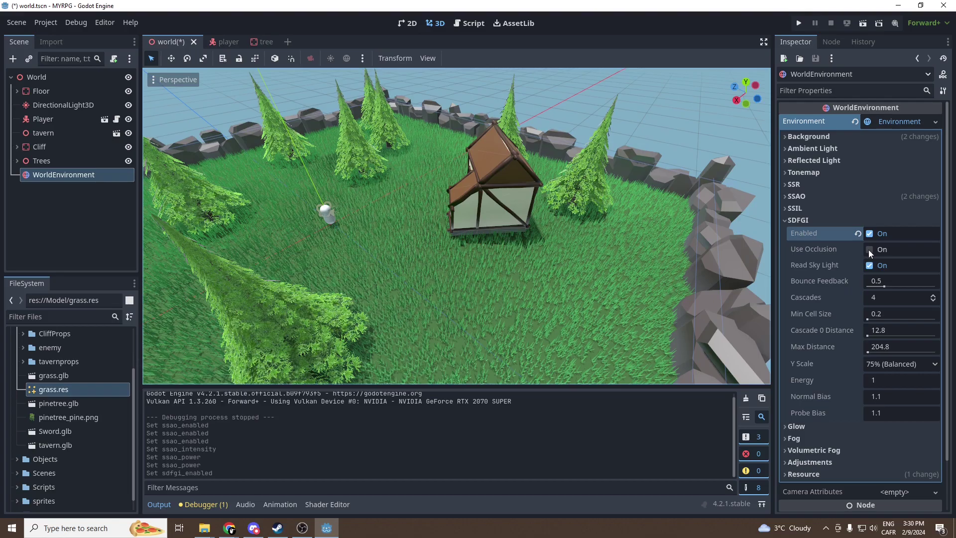
{"action": "middle_click_drag", "start_coordinate": [535, 222], "coordinate": [568, 222]}
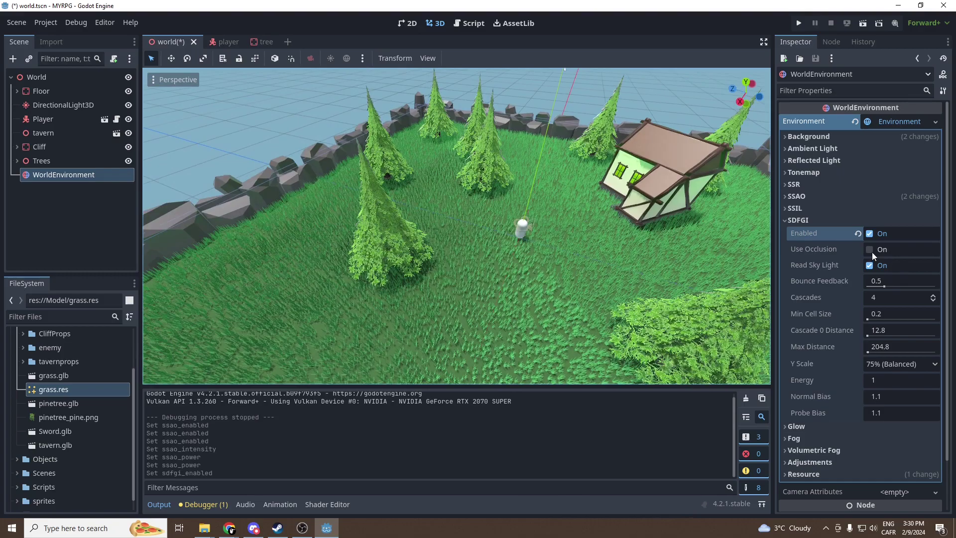
Step: Turn on Use Occlusion for SDFGI and compare the shading on the tavern wall up close and from afar
{"action": "scroll", "coordinate": [644, 226], "scroll_direction": "up", "scroll_amount": 10}
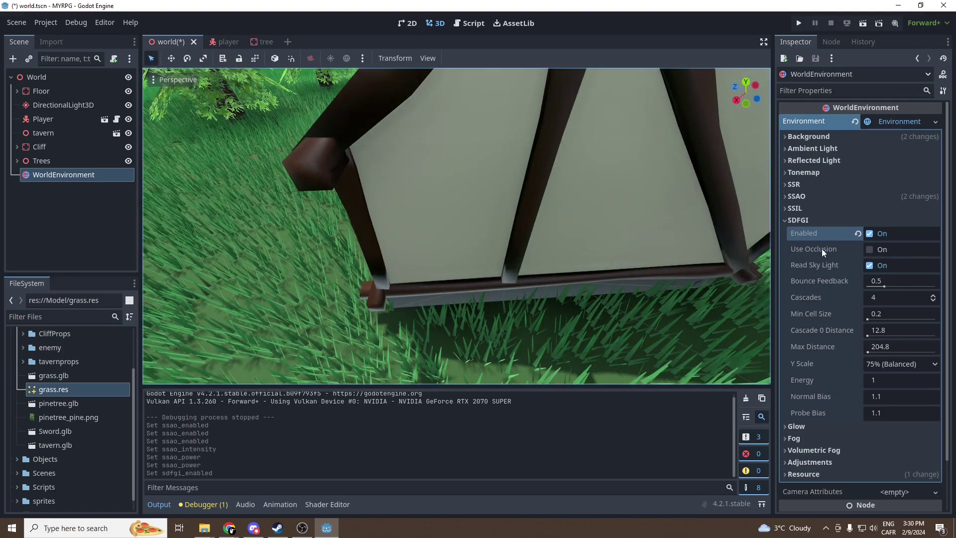
{"action": "left_click", "coordinate": [868, 251]}
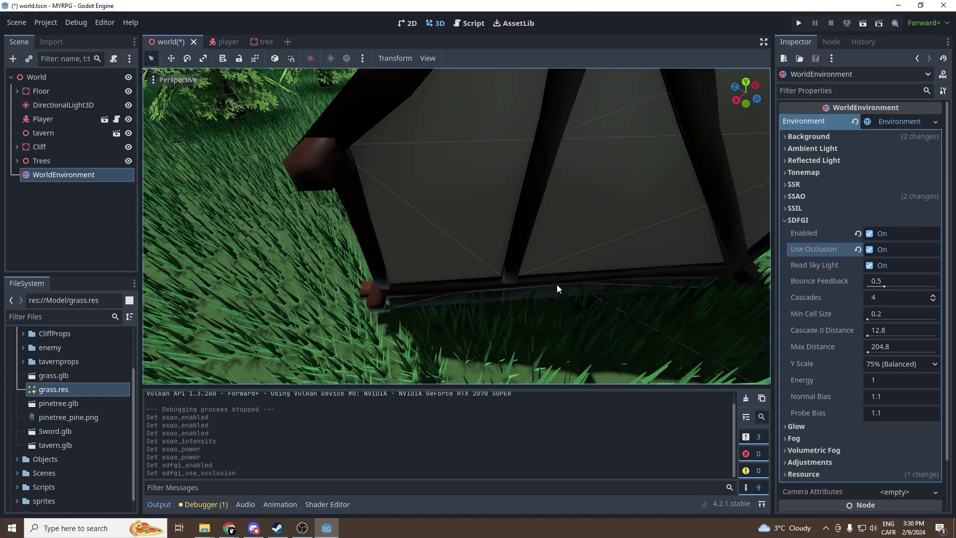
{"action": "scroll", "coordinate": [556, 284], "scroll_direction": "down", "scroll_amount": 8}
{"action": "scroll", "coordinate": [554, 285], "scroll_direction": "up", "scroll_amount": 8}
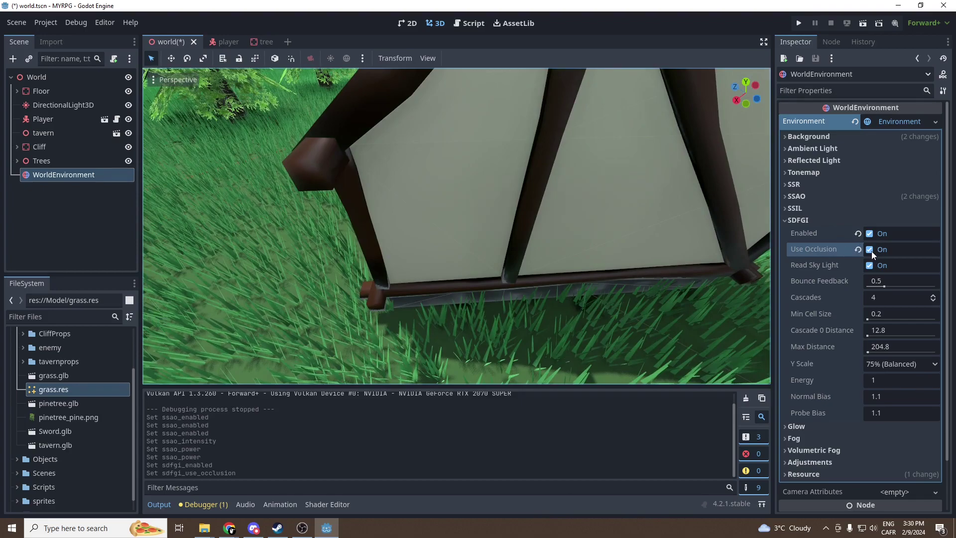
Step: Enable volumetric fog in the environment, set its density to 0.01, and save the scene
{"action": "scroll", "coordinate": [791, 255], "scroll_direction": "down", "scroll_amount": 2}
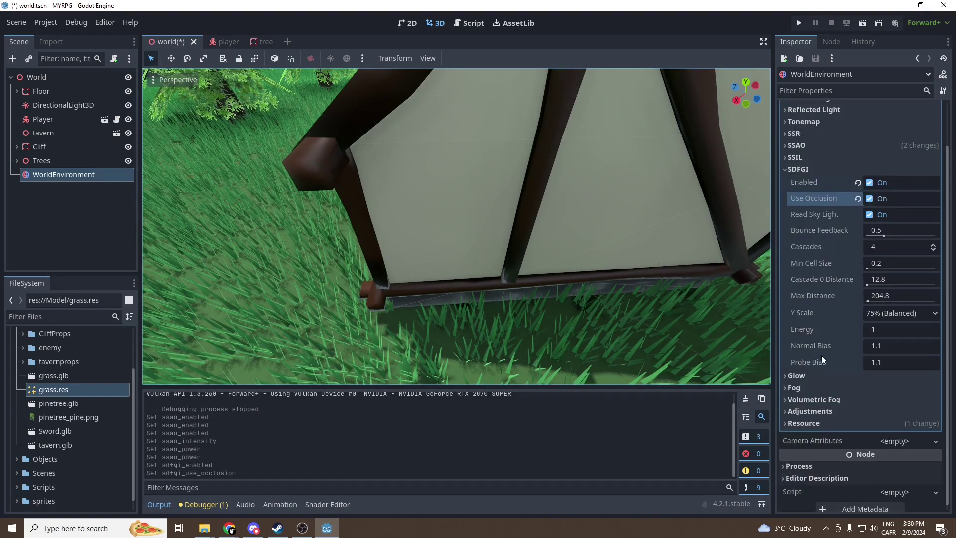
{"action": "left_click", "coordinate": [792, 168]}
{"action": "scroll", "coordinate": [388, 235], "scroll_direction": "down", "scroll_amount": 6}
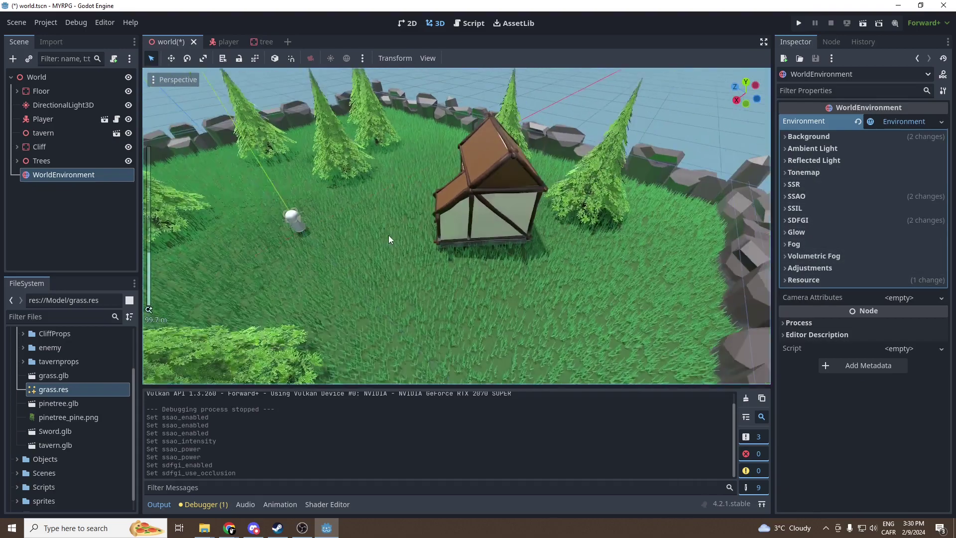
{"action": "left_click", "coordinate": [789, 256]}
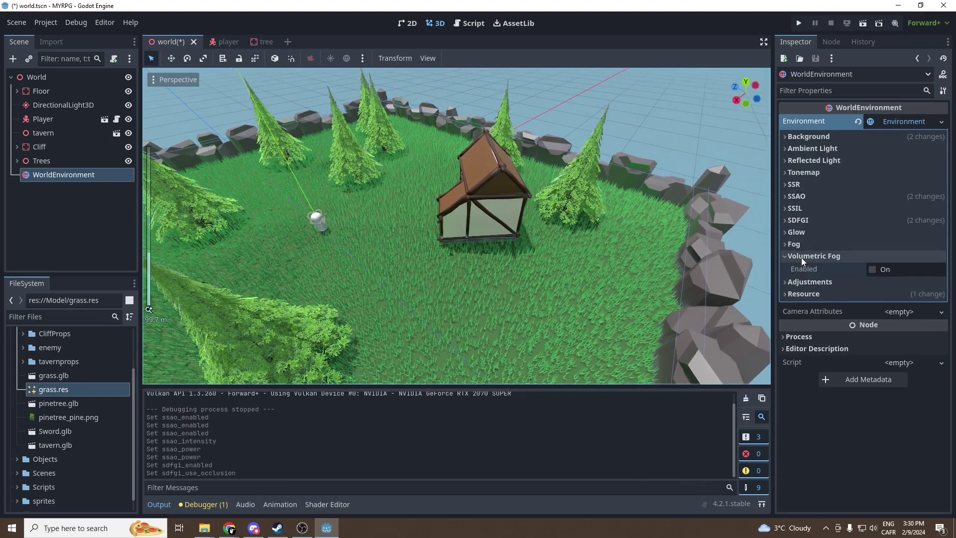
{"action": "left_click", "coordinate": [876, 272]}
{"action": "type", "text": "0.01"}
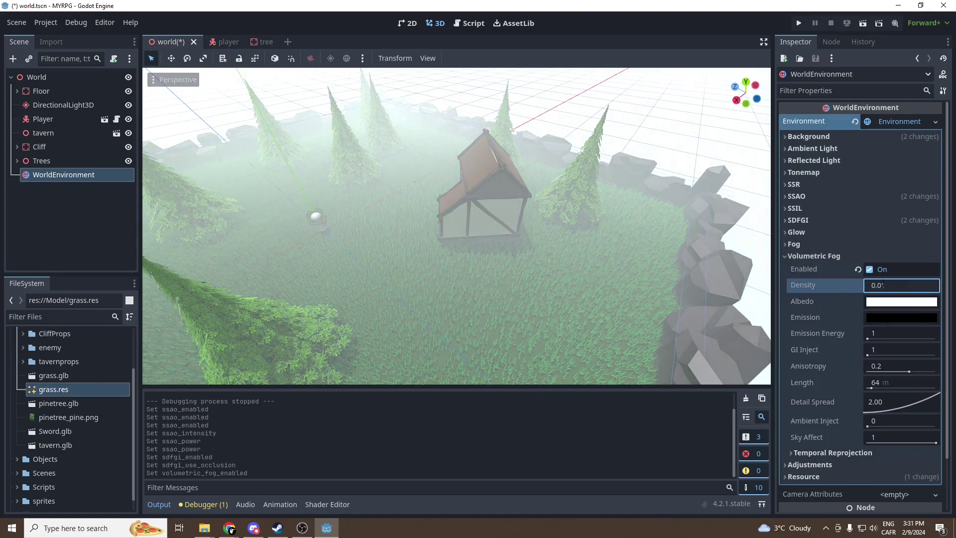
{"action": "key", "text": "Return"}
{"action": "key", "text": "ctrl+s"}
Step: Check the fog over the field, set the volumetric fog density to 0.015, and save the scene
{"action": "scroll", "coordinate": [463, 233], "scroll_direction": "down", "scroll_amount": 5}
{"action": "middle_click_drag", "start_coordinate": [462, 233], "coordinate": [497, 229]}
{"action": "scroll", "coordinate": [496, 235], "scroll_direction": "up", "scroll_amount": 5}
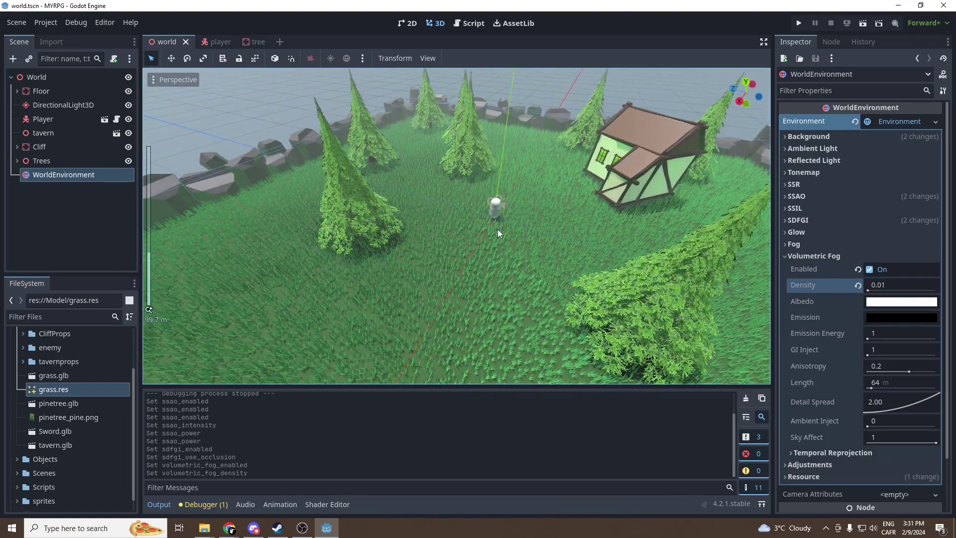
{"action": "left_click", "coordinate": [866, 284]}
{"action": "type", "text": "0.015"}
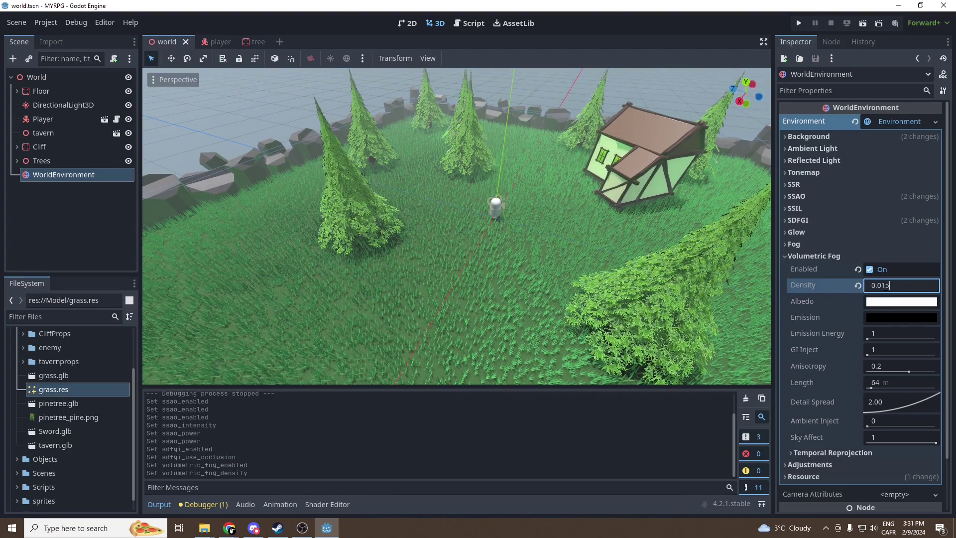
{"action": "key", "text": "Return"}
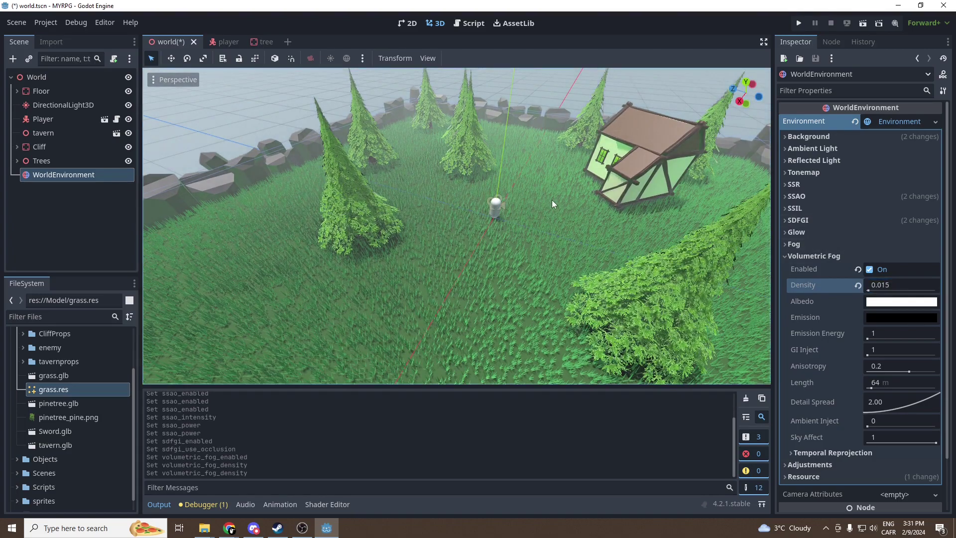
{"action": "key", "text": "ctrl+s"}
Step: Run the game and walk around the tavern, trees and grass to examine the volumetric fog and lighting
{"action": "middle_click_drag", "start_coordinate": [552, 199], "coordinate": [611, 162]}
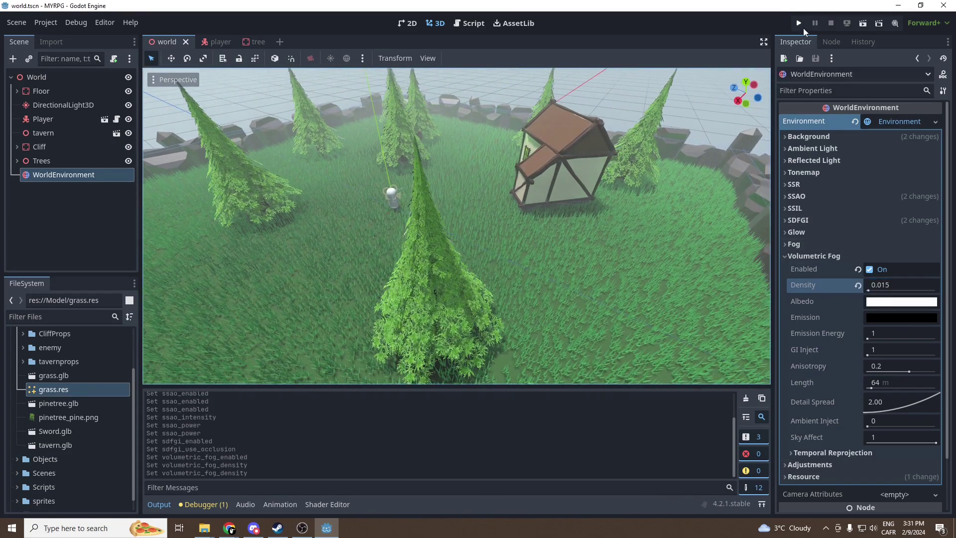
{"action": "key", "text": "ctrl+s"}
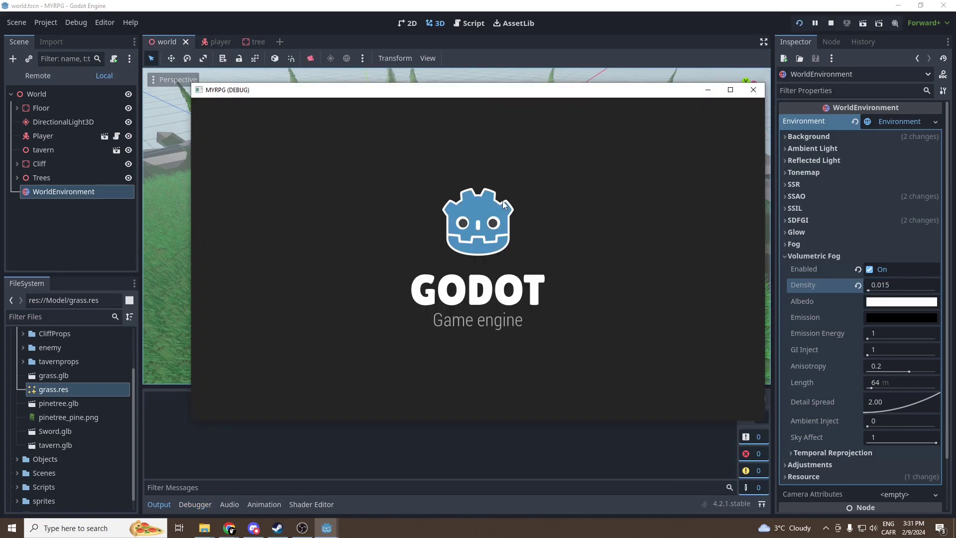
{"action": "key", "text": "w"}
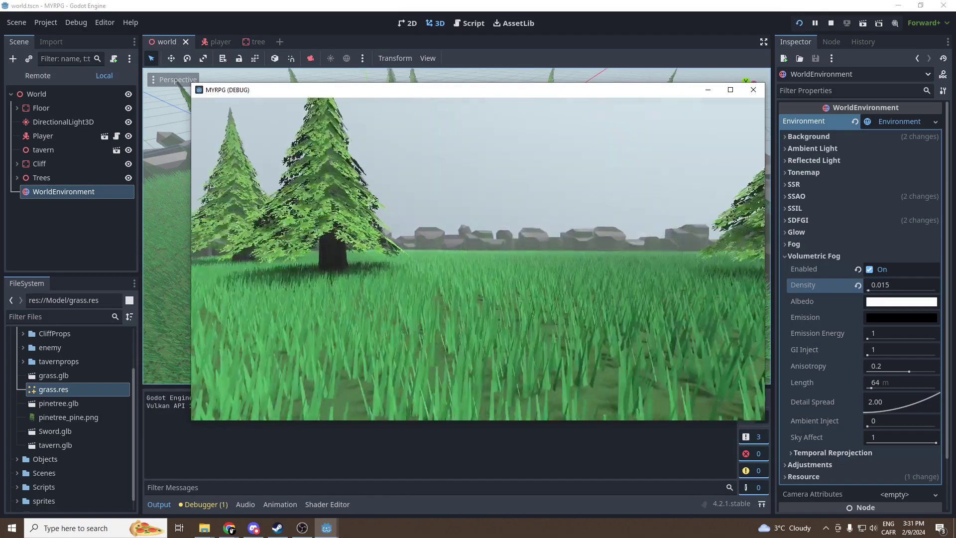
{"action": "key", "text": "s"}
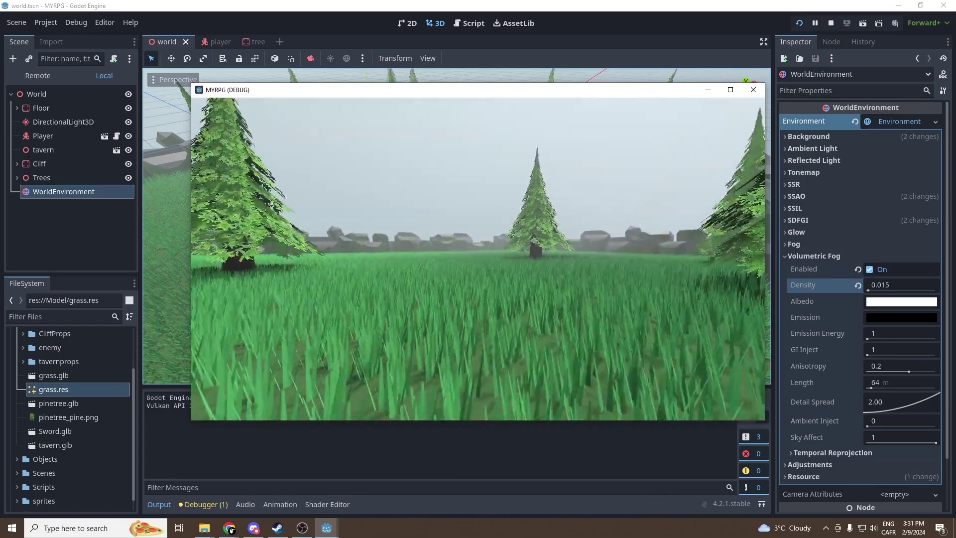
{"action": "key", "text": "s"}
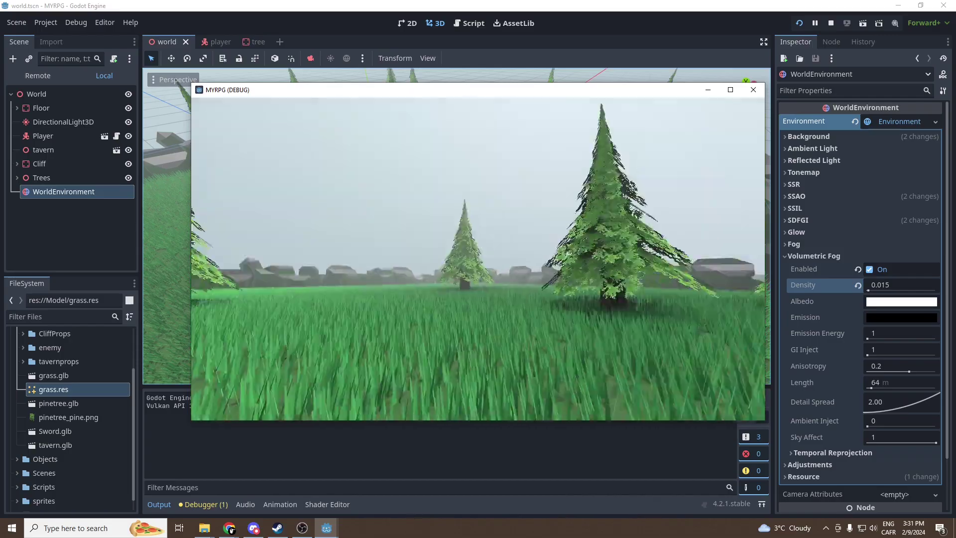
{"action": "key", "text": "s"}
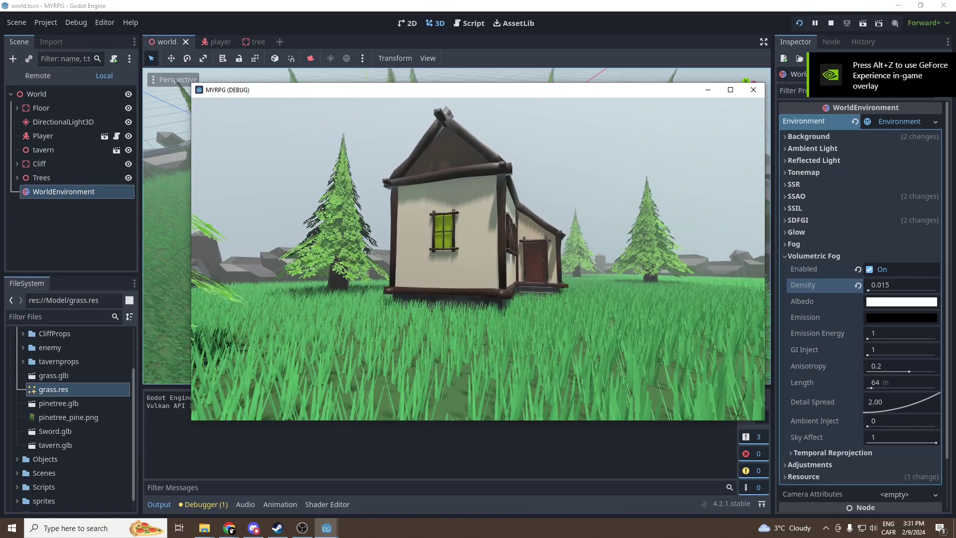
{"action": "key", "text": "a"}
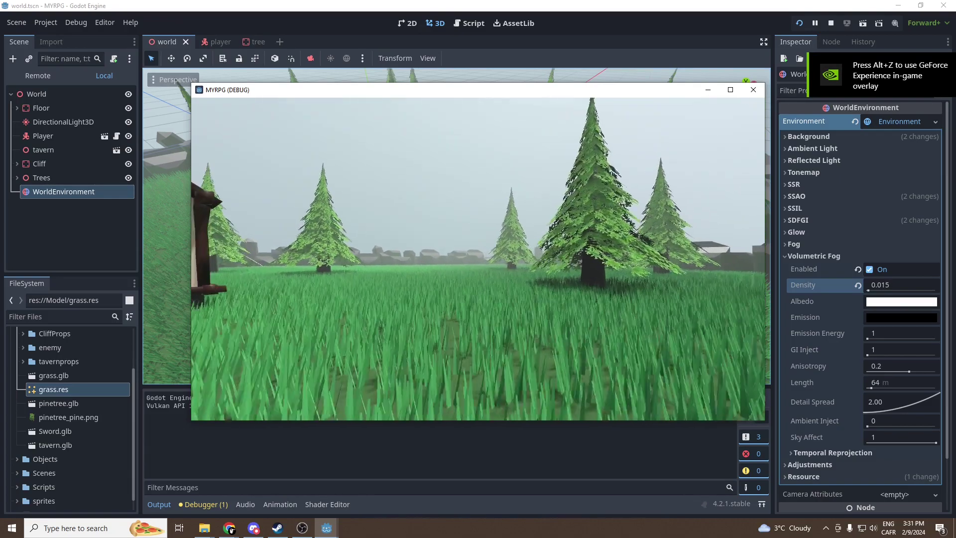
{"action": "key", "text": "w"}
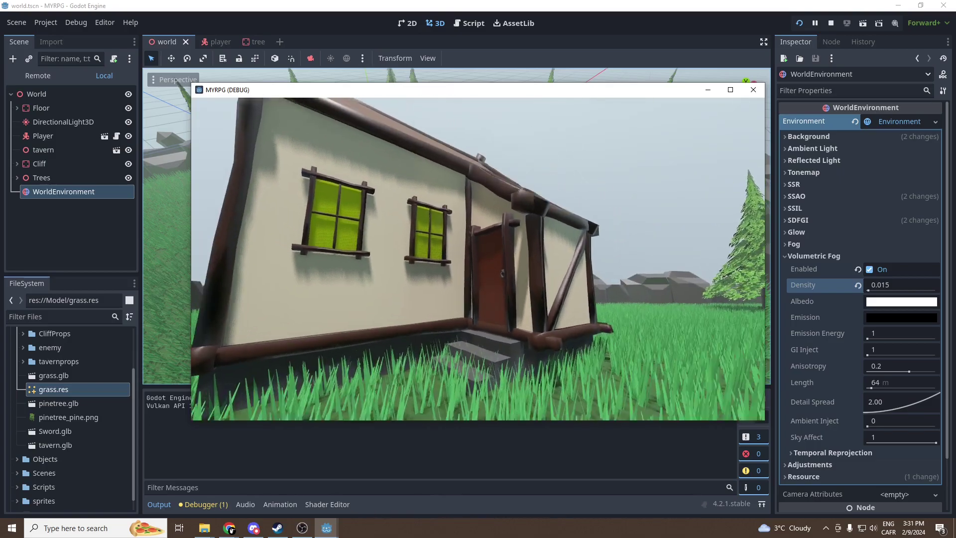
{"action": "key", "text": "w"}
{"action": "key", "text": "w"}
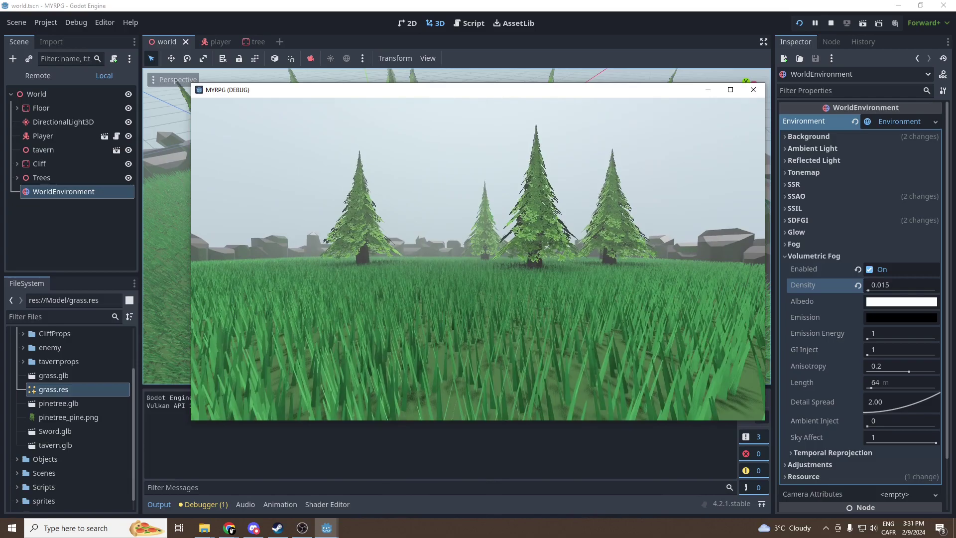
{"action": "key", "text": "d"}
{"action": "key", "text": "w"}
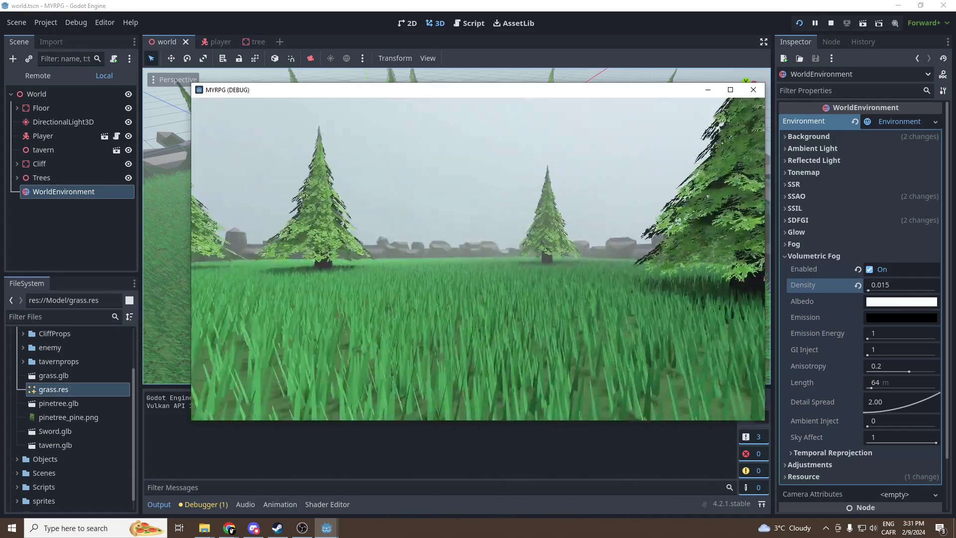
{"action": "key", "text": "s"}
{"action": "key", "text": "s"}
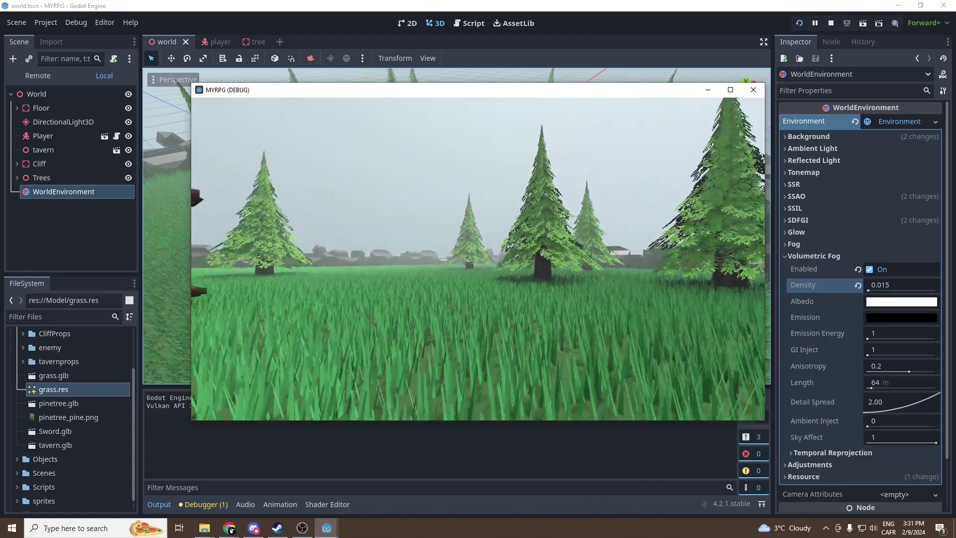
{"action": "key", "text": "s"}
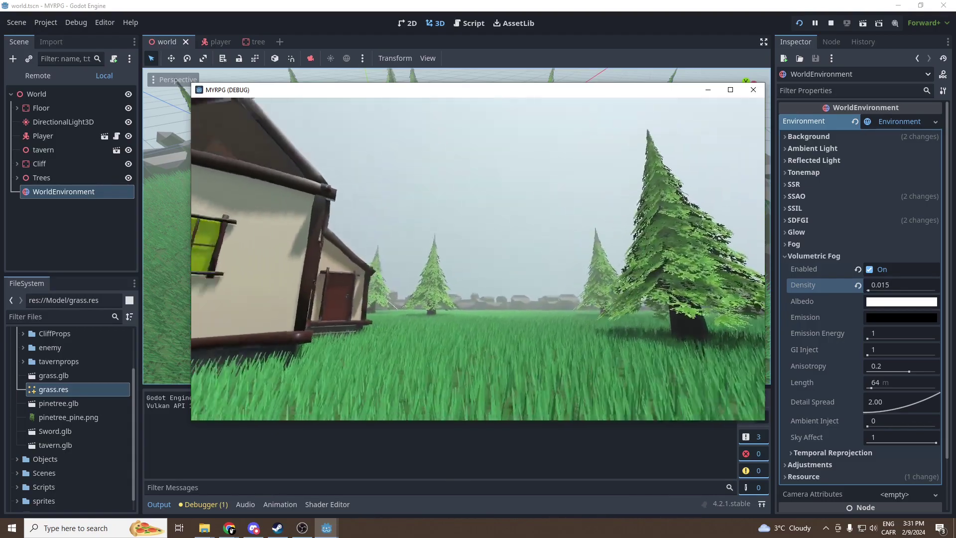
{"action": "key", "text": "s"}
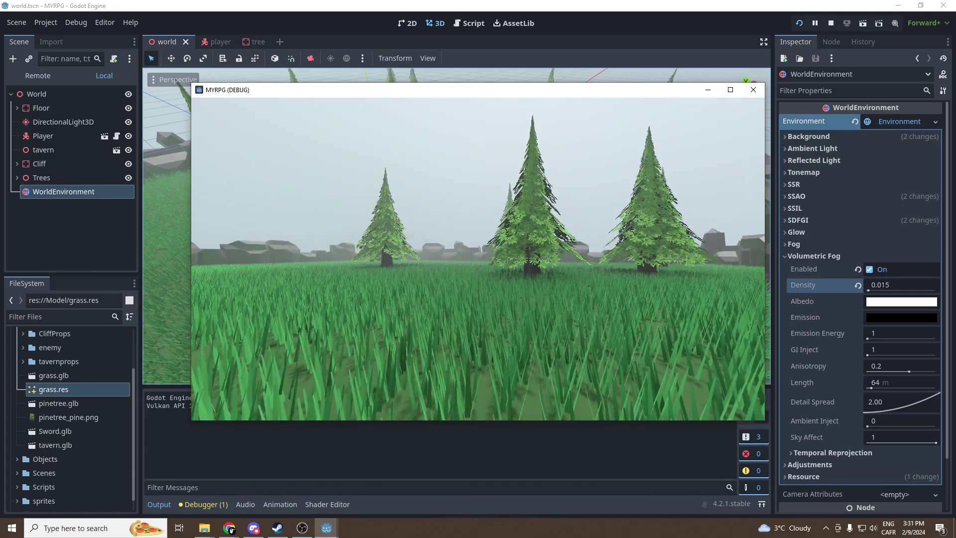
{"action": "key", "text": "s"}
{"action": "key", "text": "s"}
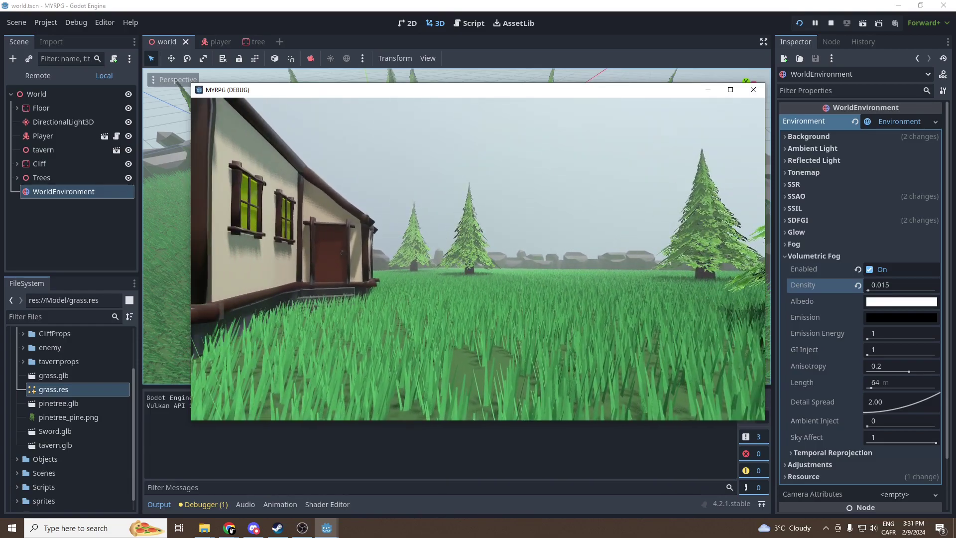
{"action": "key", "text": "w"}
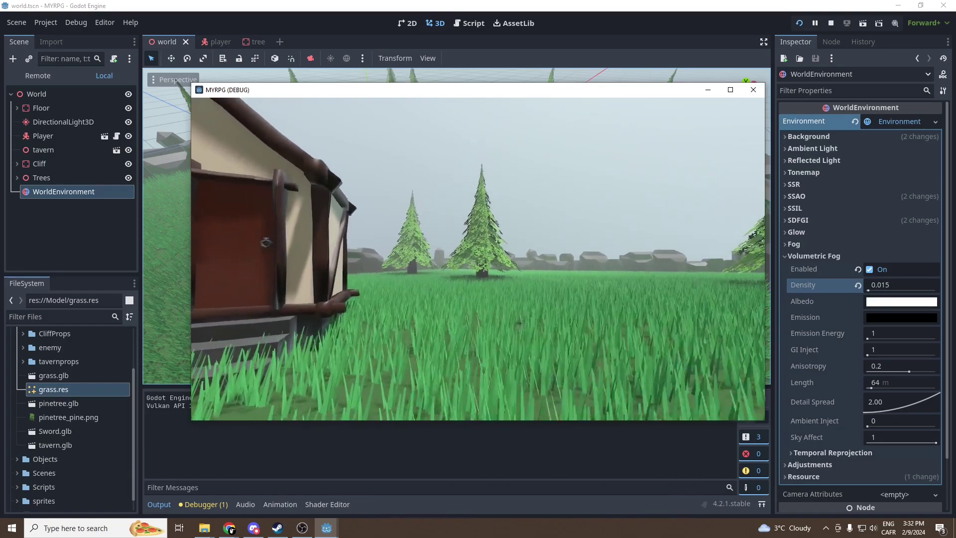
{"action": "key", "text": "w"}
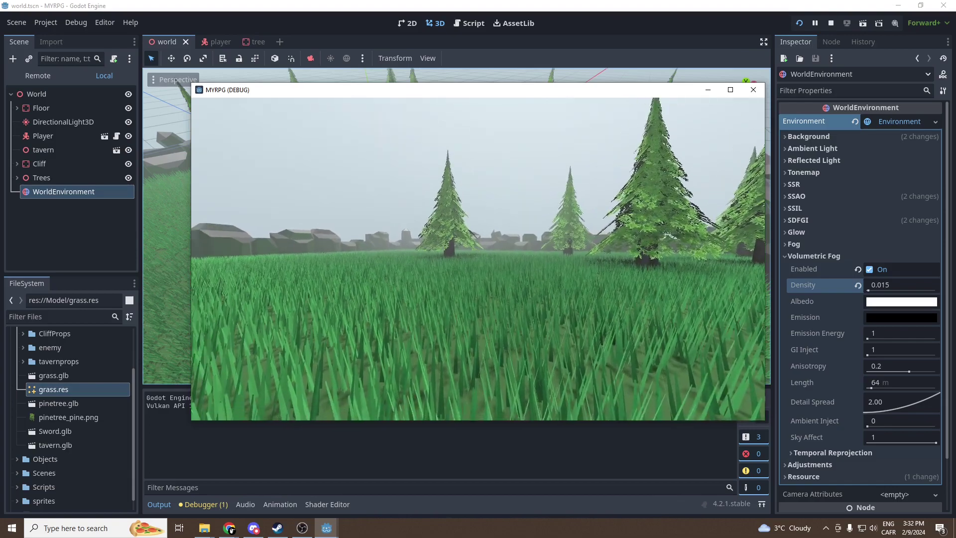